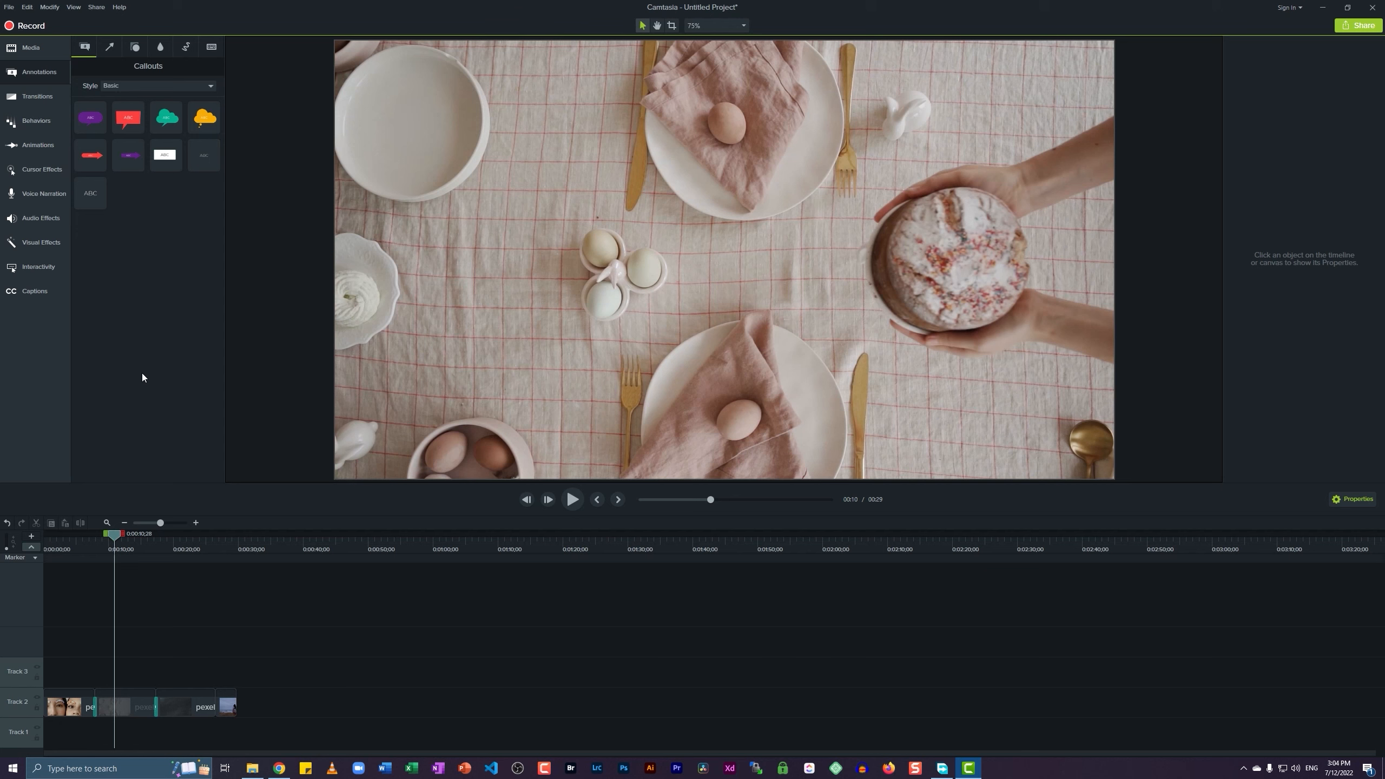
# Add the white rectangle ABC callout on a new track above the video clips, starting at about 9 seconds.
pyautogui.click(125, 705)
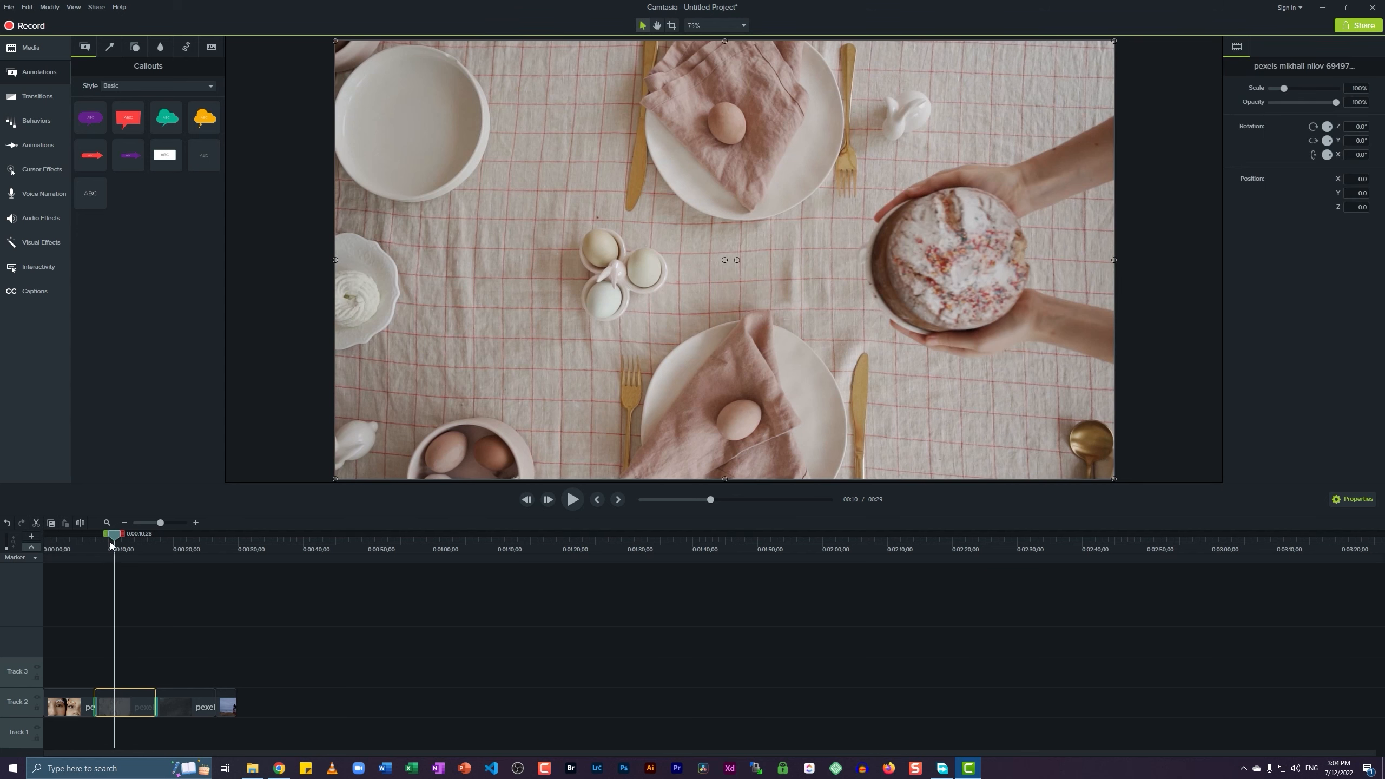
pyautogui.moveTo(110, 541)
pyautogui.mouseDown()
pyautogui.moveTo(121, 532)
pyautogui.moveTo(96, 543)
pyautogui.moveTo(108, 545)
pyautogui.mouseUp()
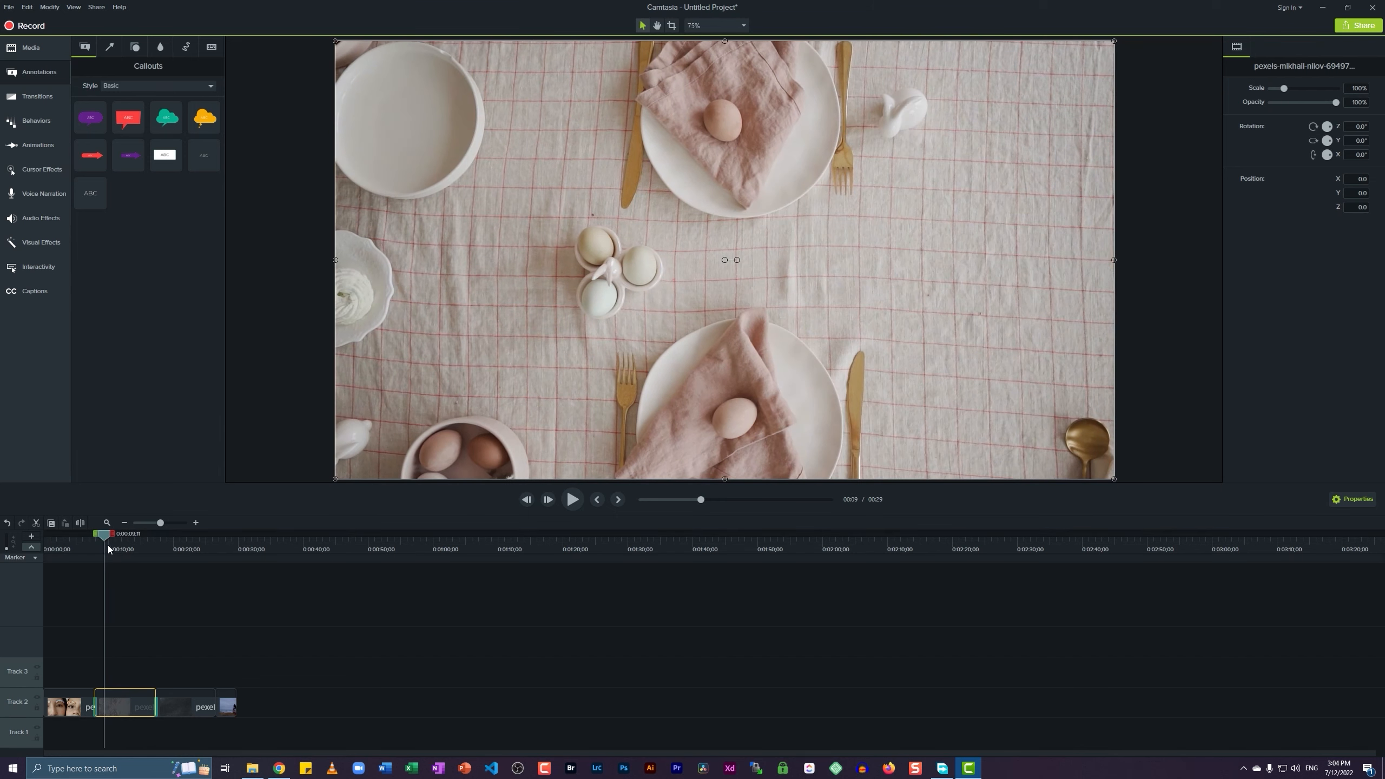
pyautogui.click(28, 79)
pyautogui.click(28, 80)
pyautogui.moveTo(159, 153); pyautogui.dragTo(99, 143)
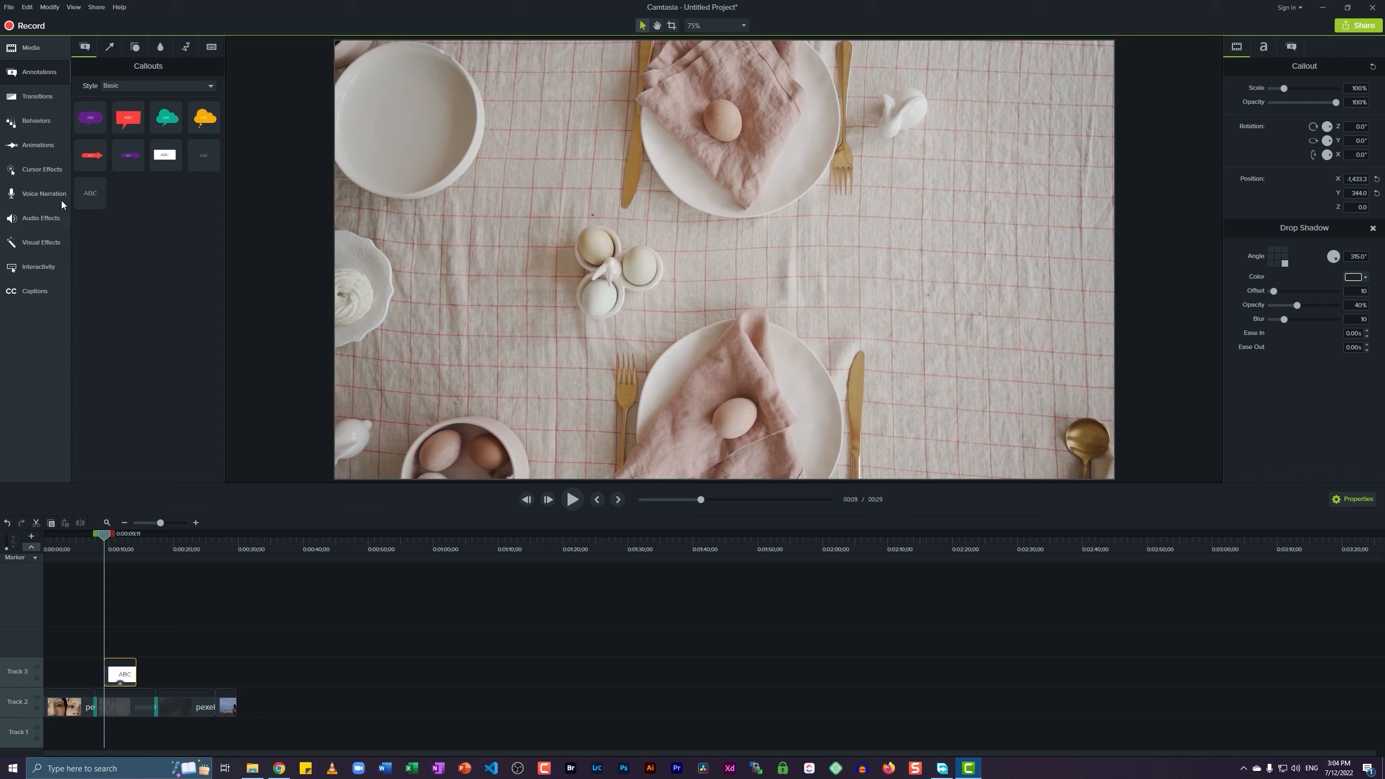
# Add a plain ABC text callout without a background, shrink it and place it in the lower-left corner of the video frame.
pyautogui.moveTo(90, 193); pyautogui.dragTo(480, 366)
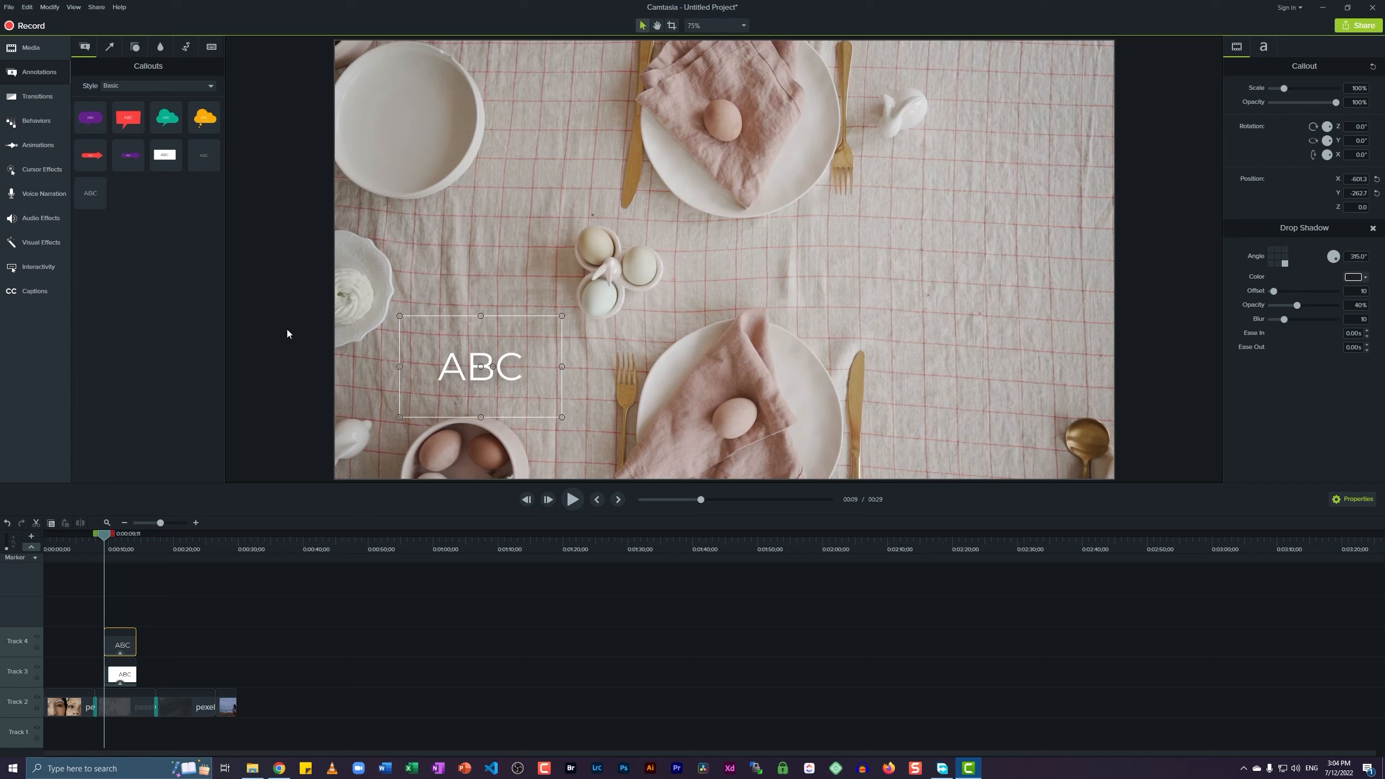
pyautogui.moveTo(475, 371); pyautogui.dragTo(412, 431)
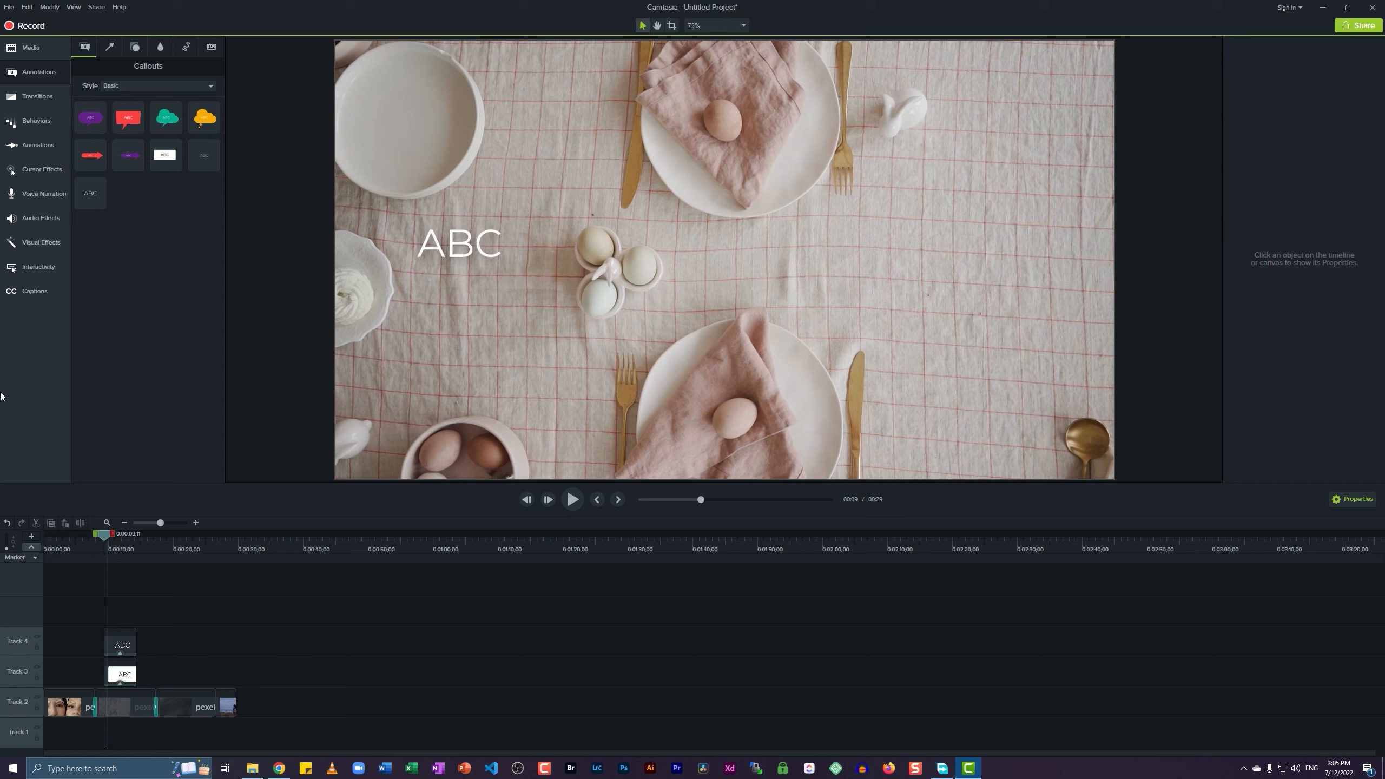
pyautogui.click(414, 253)
pyautogui.moveTo(378, 192); pyautogui.dragTo(434, 297)
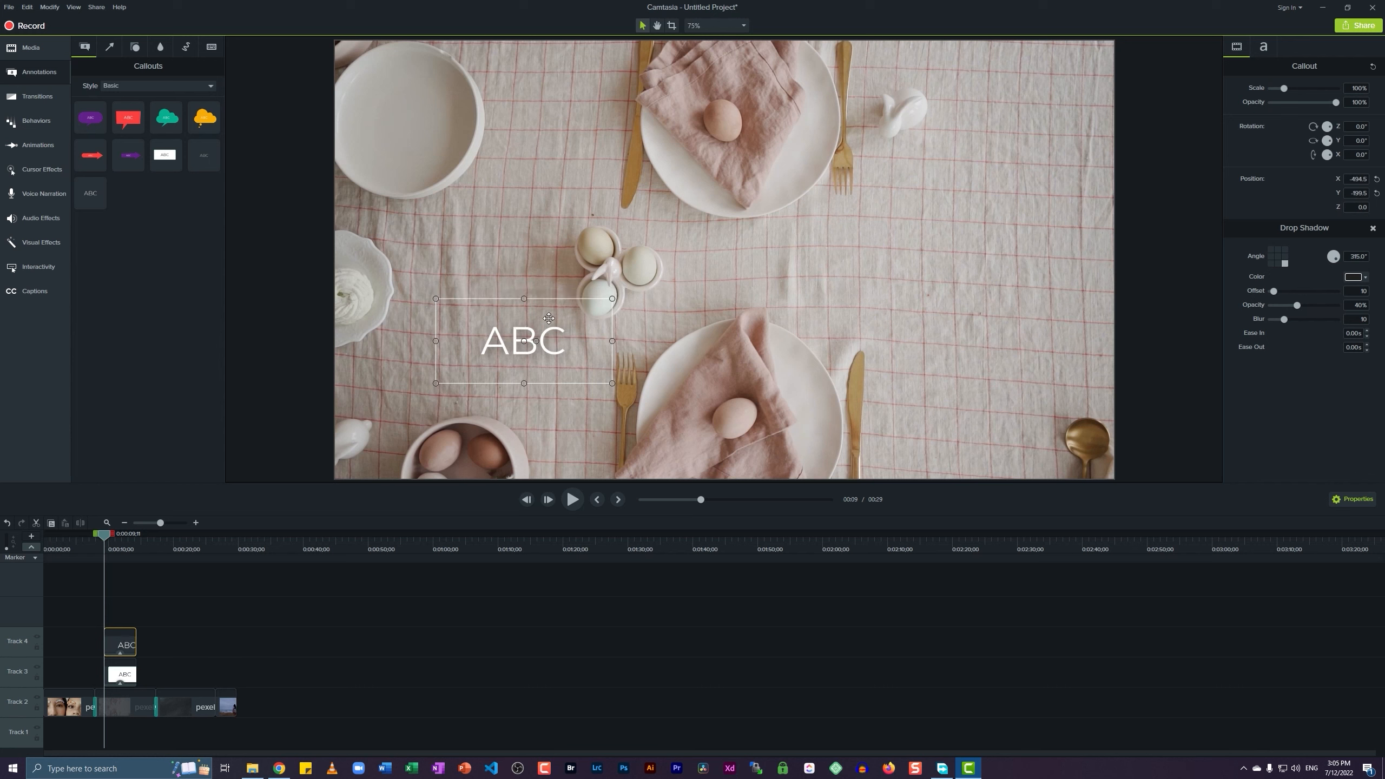
pyautogui.moveTo(436, 298); pyautogui.dragTo(542, 353)
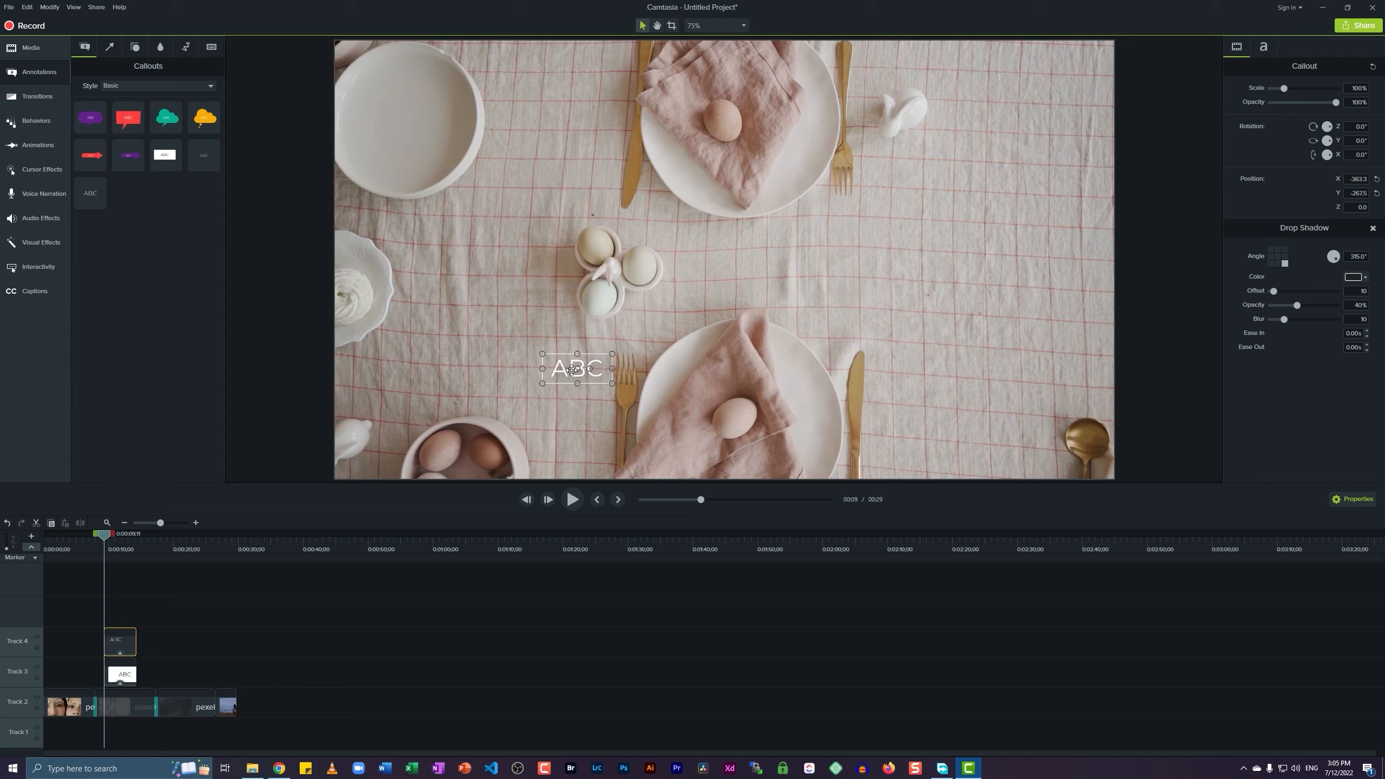
pyautogui.moveTo(569, 371); pyautogui.dragTo(356, 436)
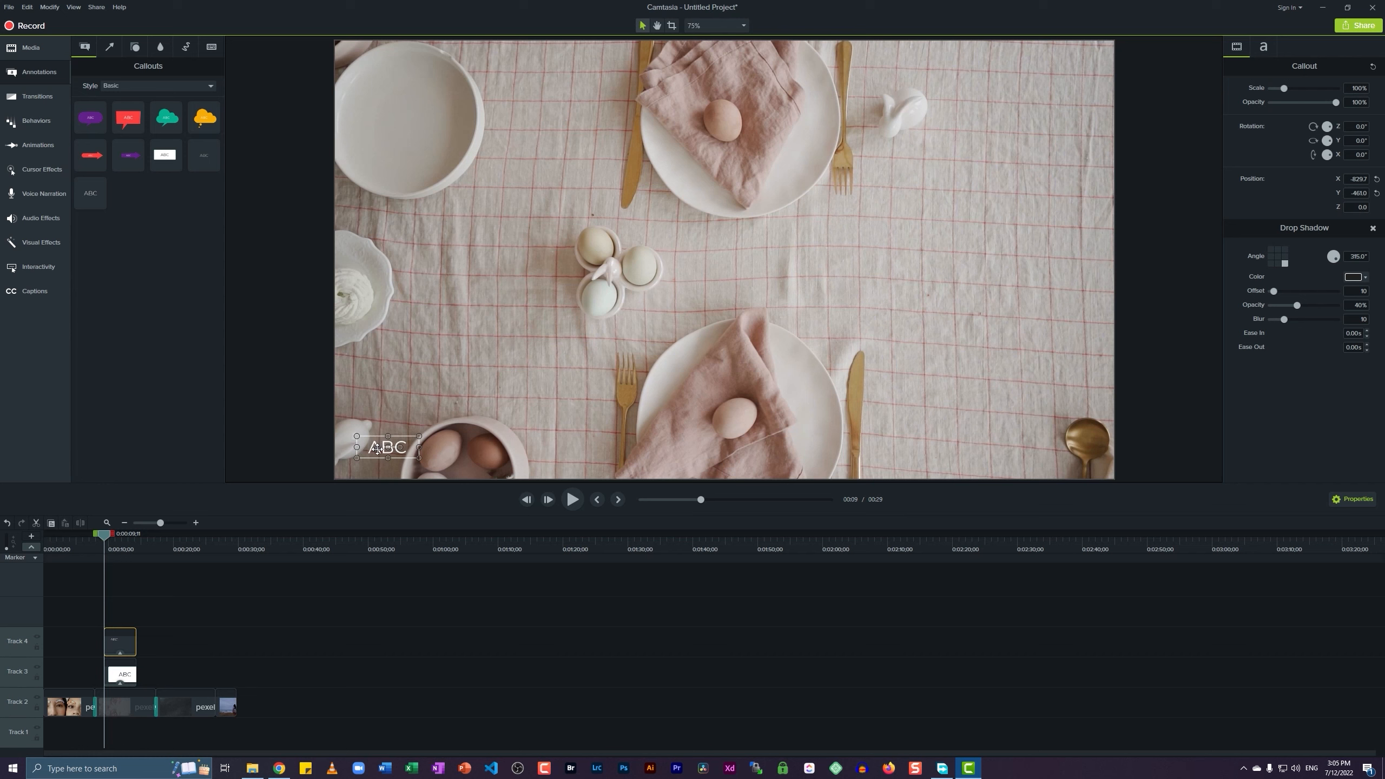
# Replace the plain callout's text with "This is a demo box" and widen its box to fit on one line.
pyautogui.doubleClick(377, 449)
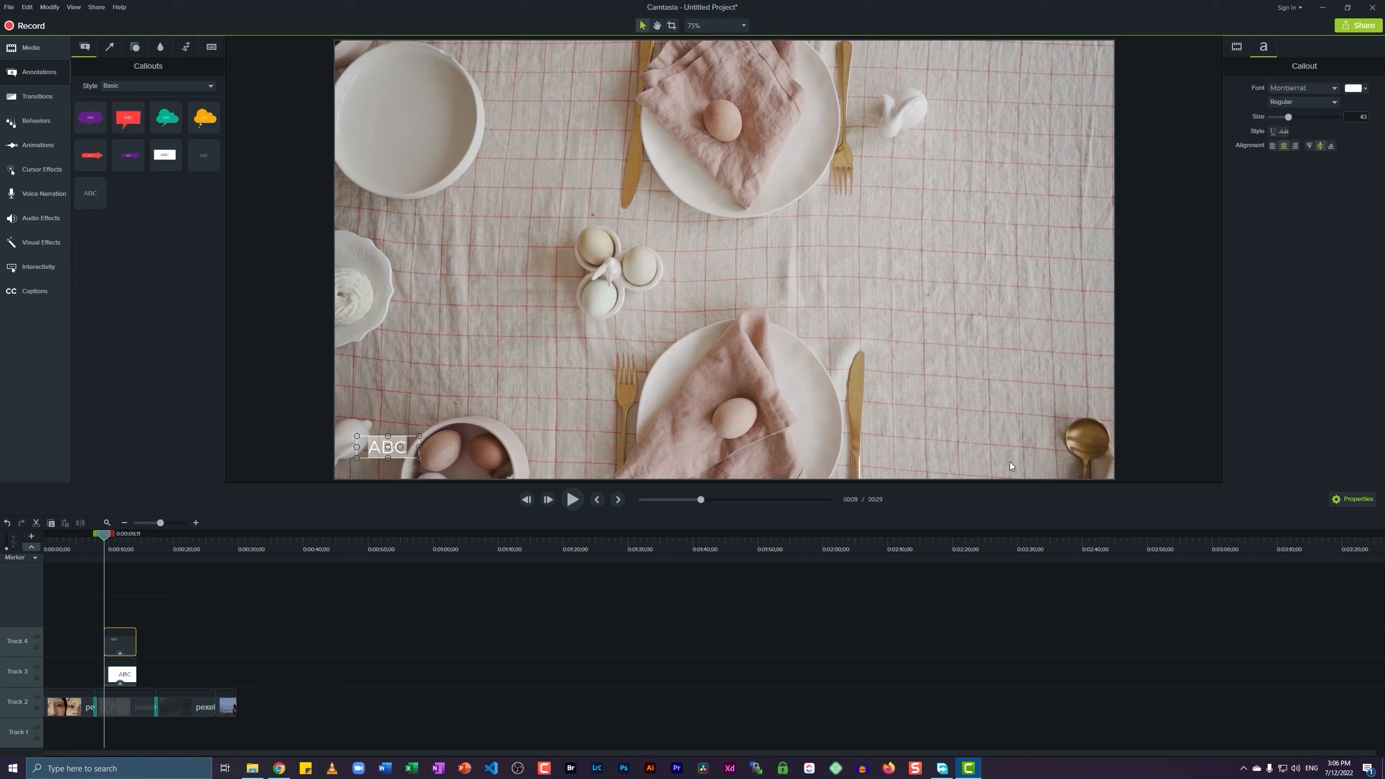
pyautogui.write('This is')
pyautogui.press('BackSpace')
pyautogui.press('BackSpace')
pyautogui.press('BackSpace')
pyautogui.press('BackSpace')
pyautogui.write('is a demo box')
pyautogui.moveTo(419, 447); pyautogui.dragTo(521, 434)
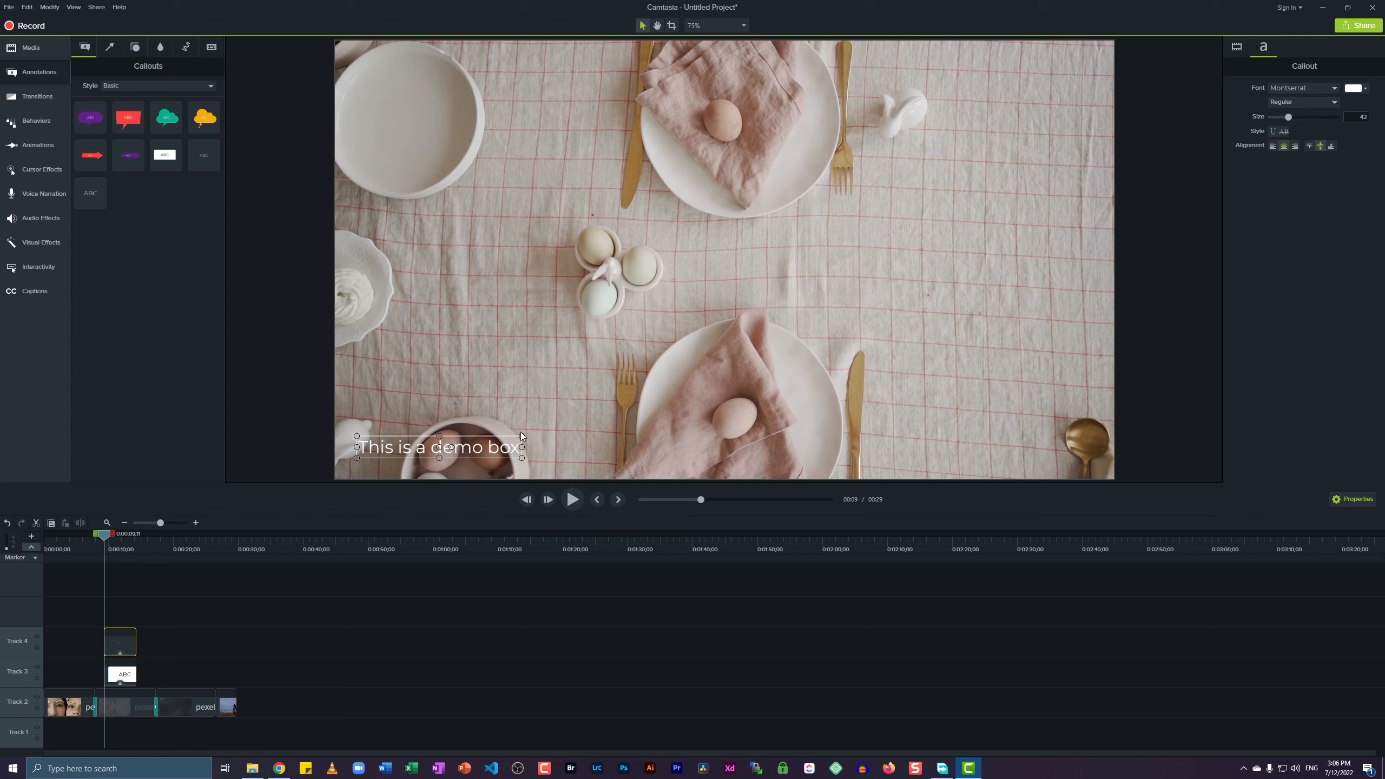
pyautogui.click(312, 450)
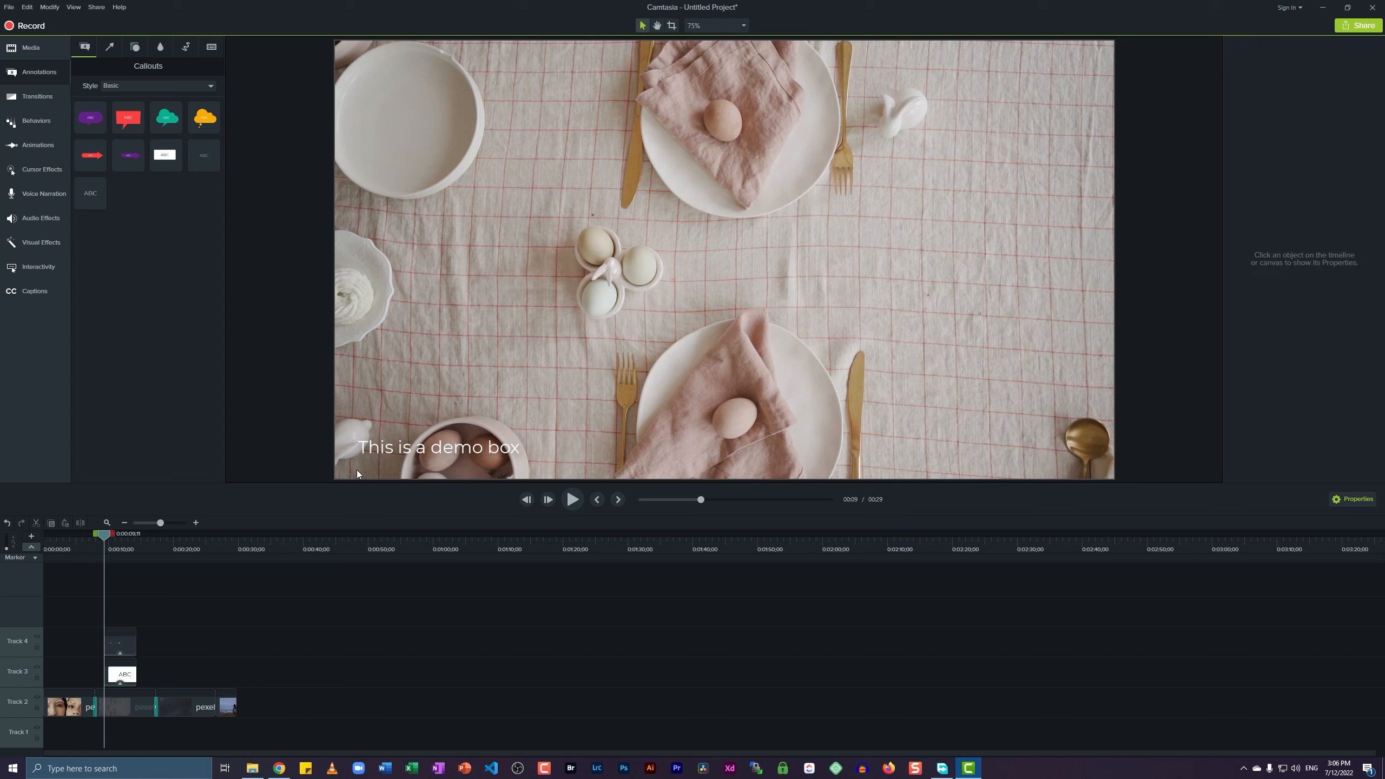
# Set the demo text's font to Oswald and its size to 44.
pyautogui.click(390, 448)
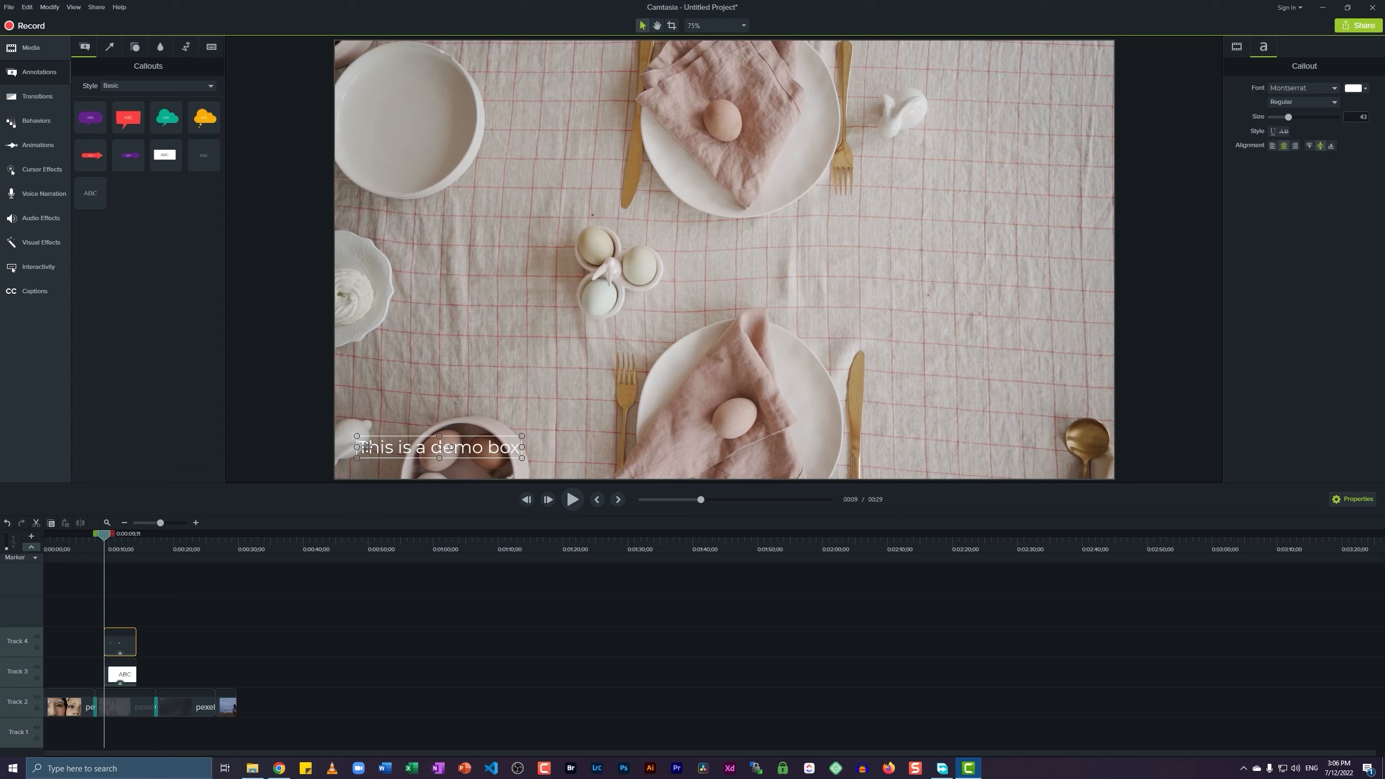
pyautogui.click(1305, 89)
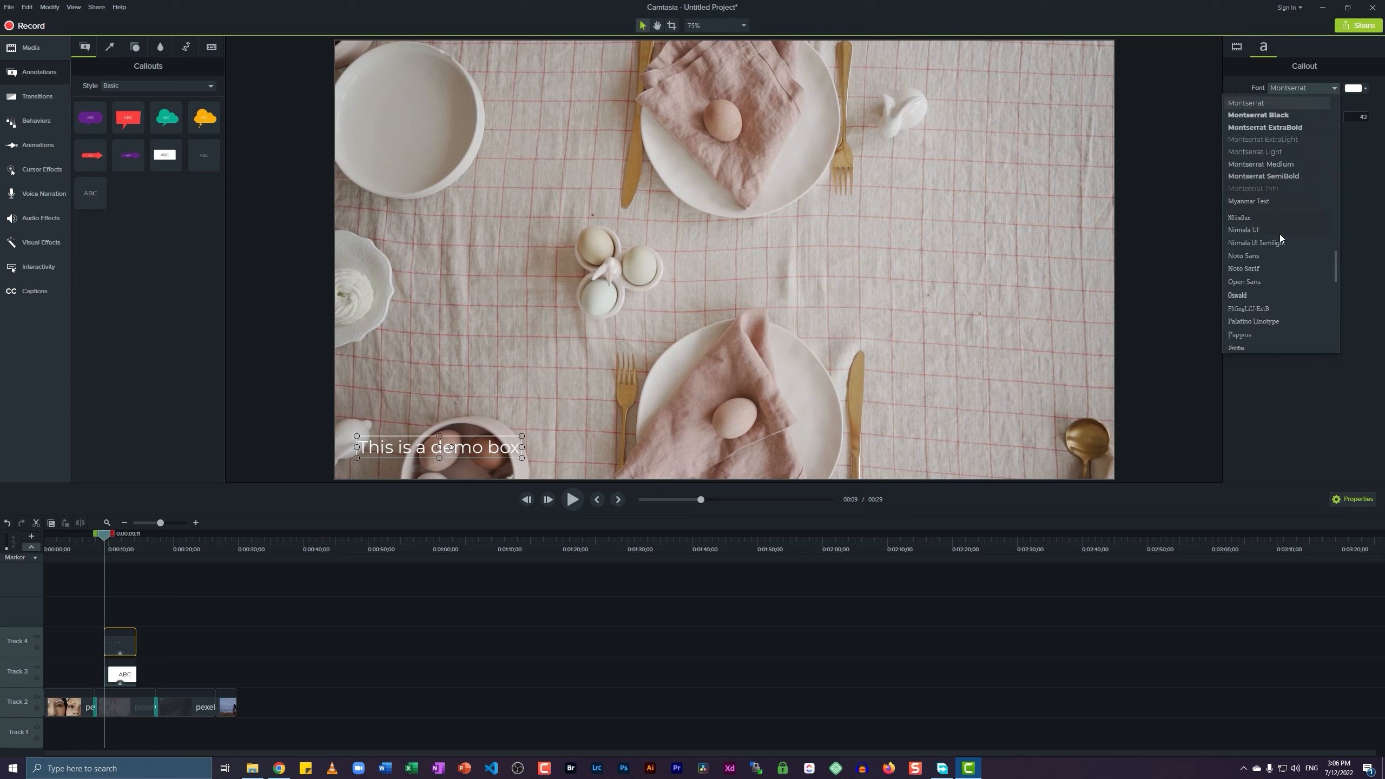
pyautogui.click(1267, 294)
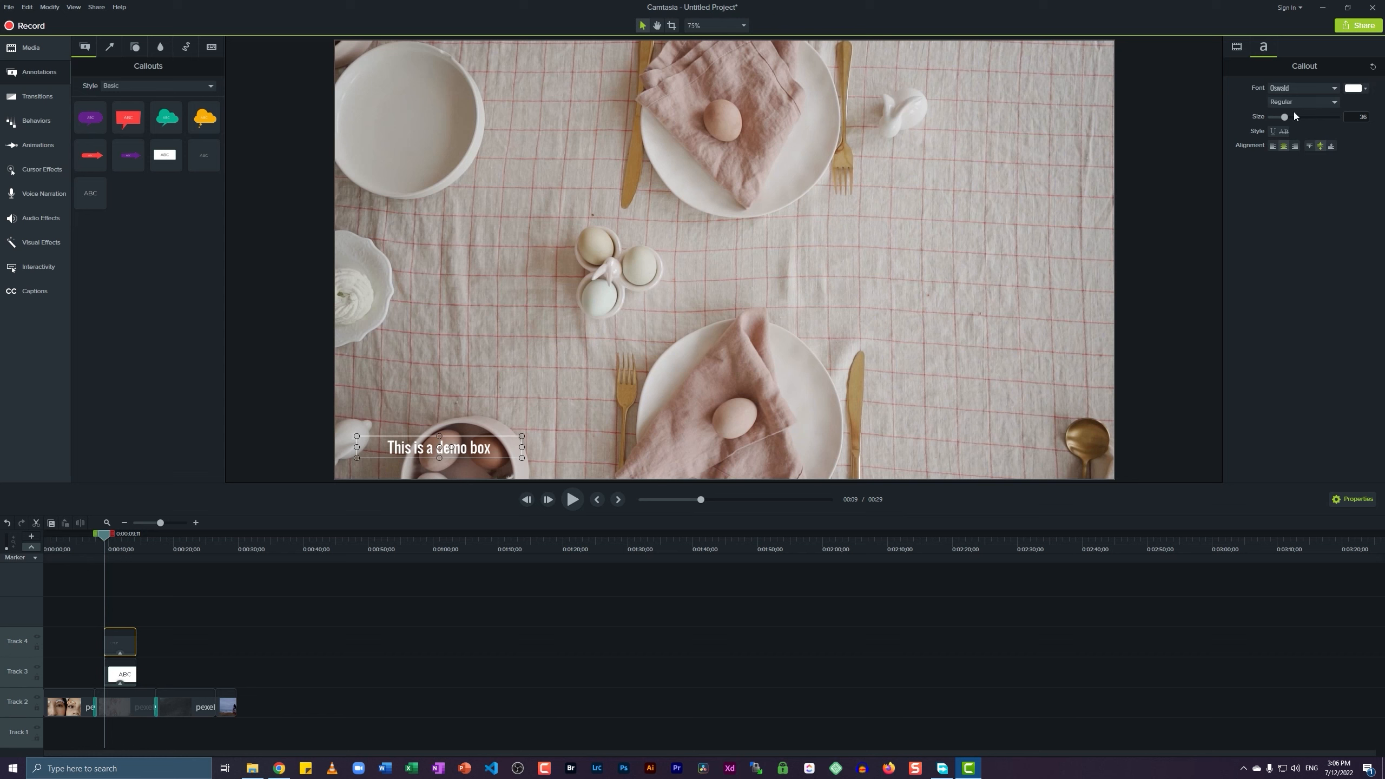
pyautogui.moveTo(1284, 118); pyautogui.dragTo(1287, 116)
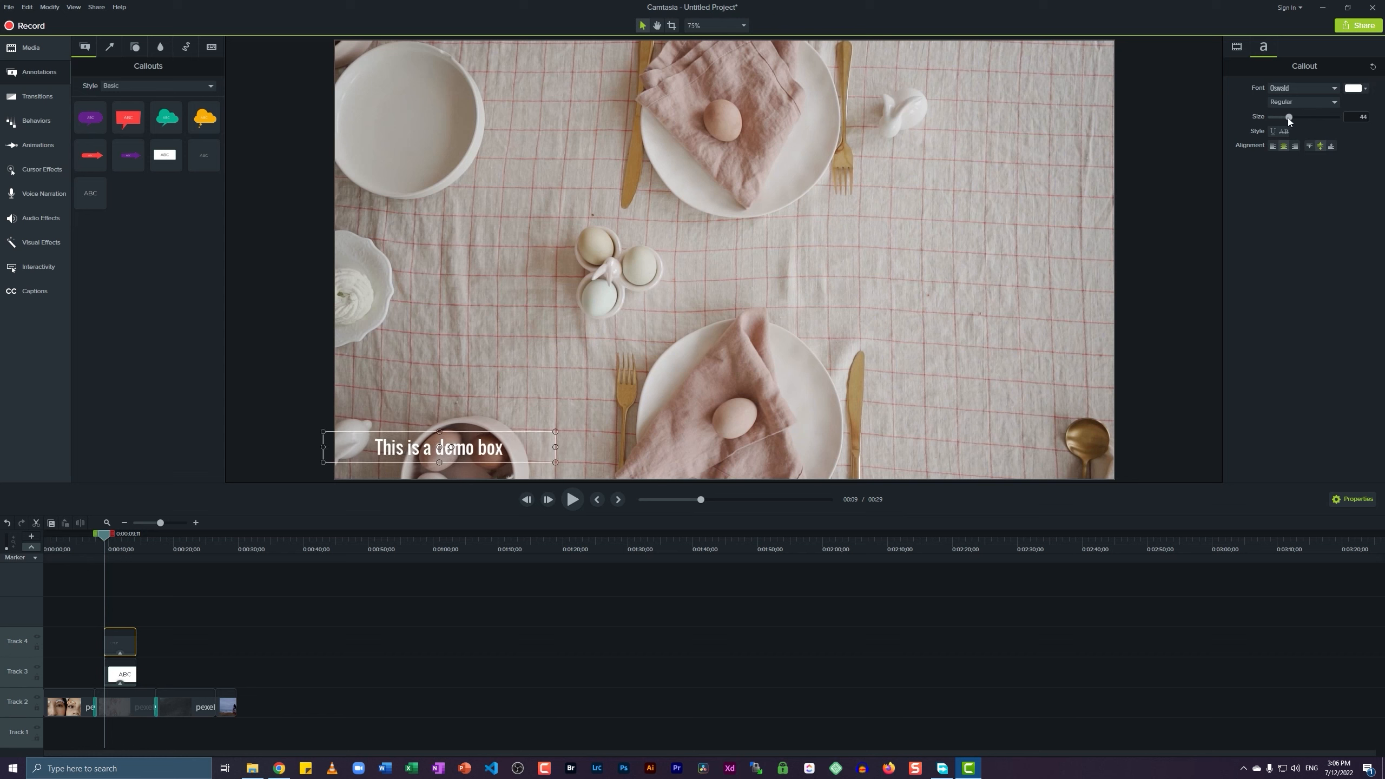
# Color the "This is a demo box" text bright yellow.
pyautogui.click(1355, 88)
pyautogui.click(1302, 109)
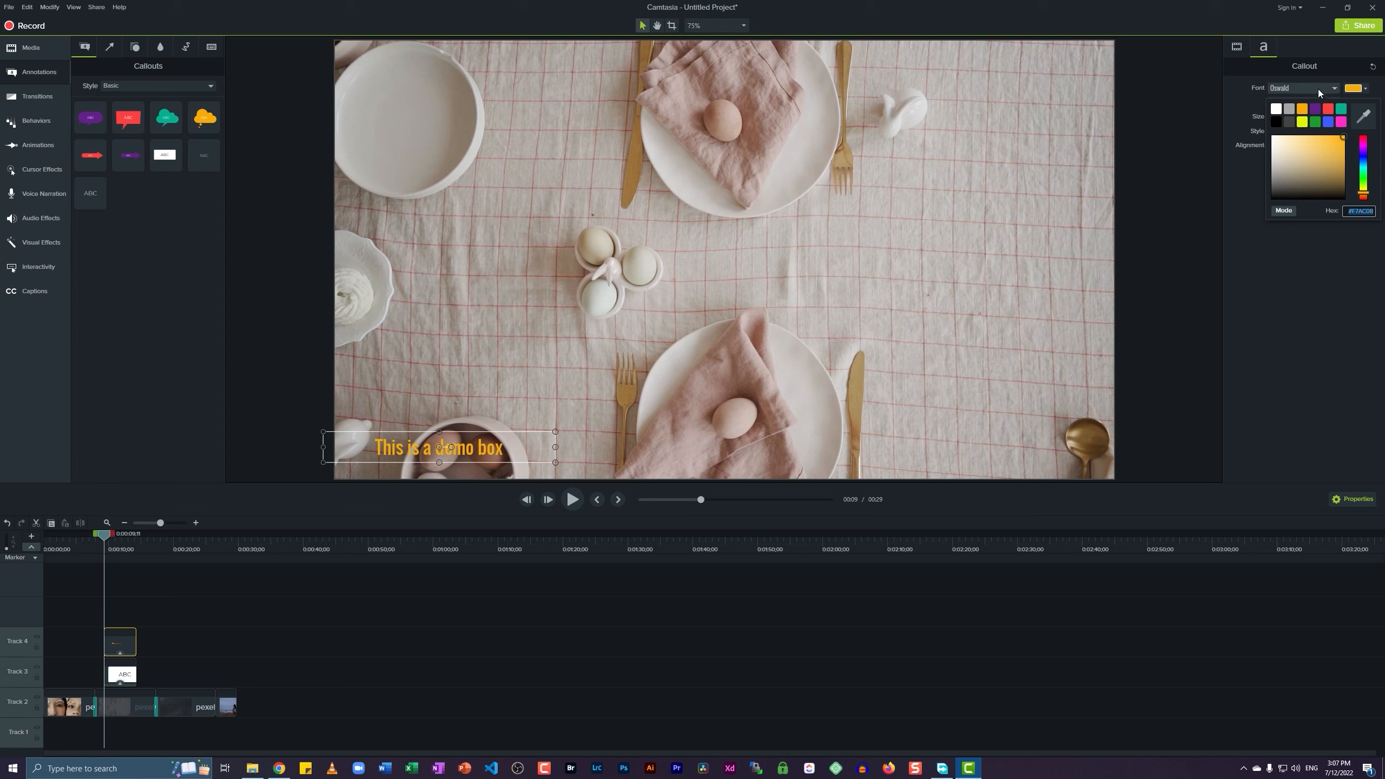
pyautogui.click(1302, 121)
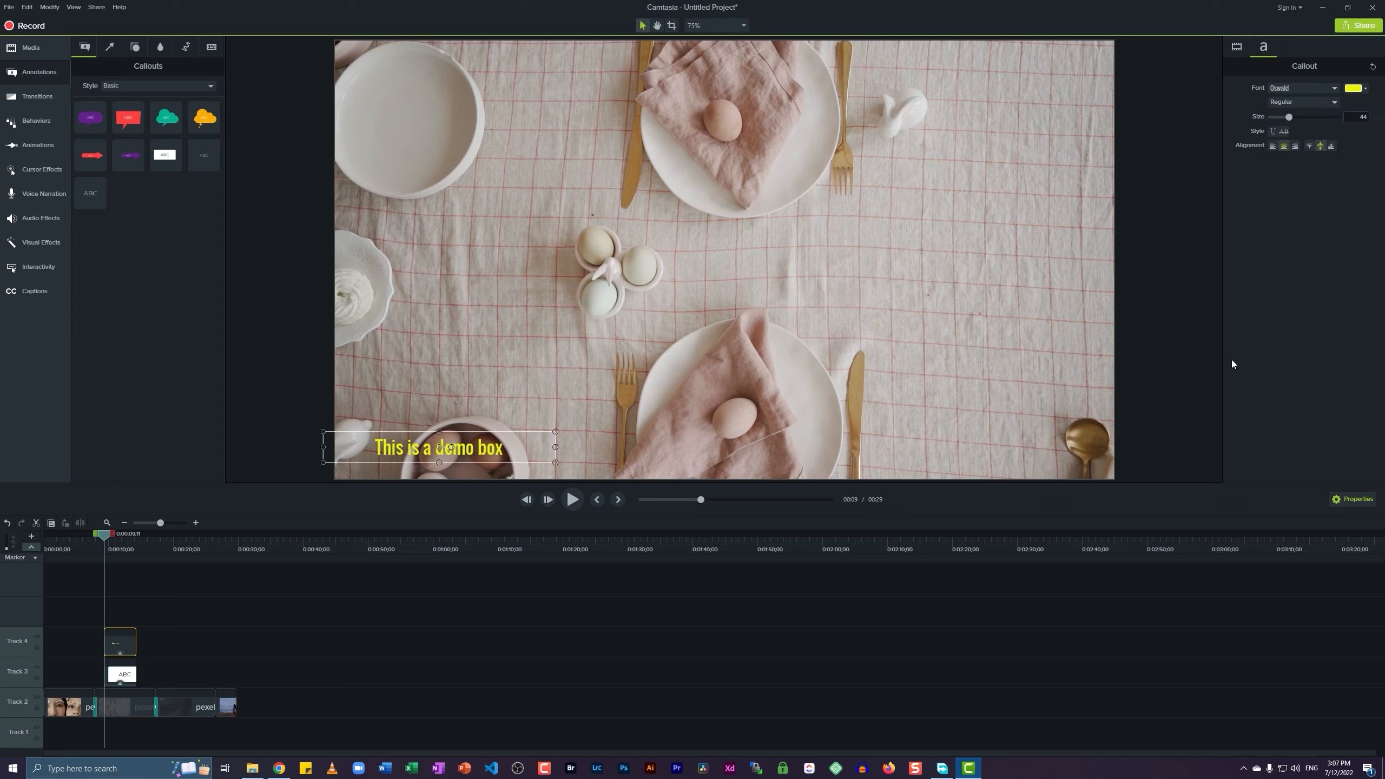
pyautogui.click(298, 421)
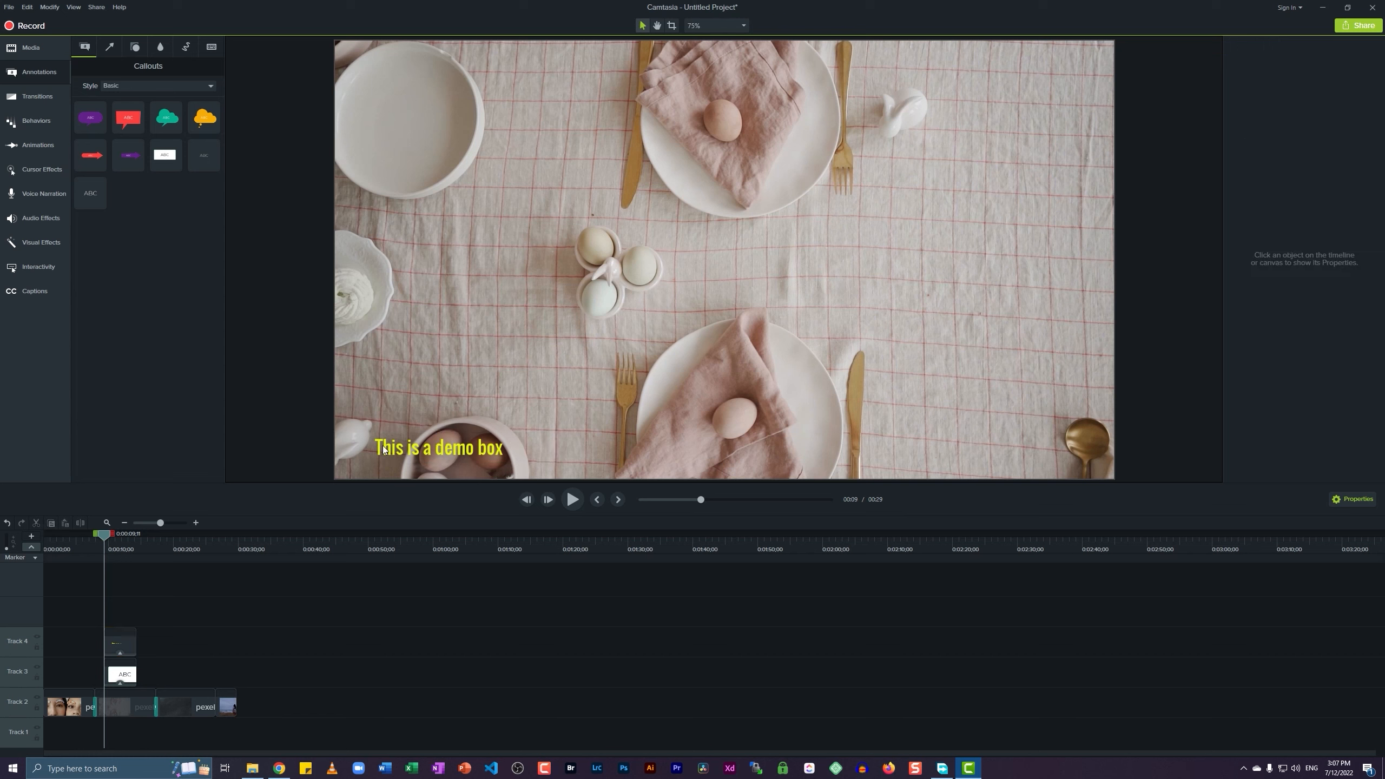
# Narrow the demo text's box and move it slightly closer to the lower-left corner of the video frame.
pyautogui.moveTo(398, 446)
pyautogui.mouseDown()
pyautogui.moveTo(350, 447)
pyautogui.moveTo(374, 453)
pyautogui.mouseUp()
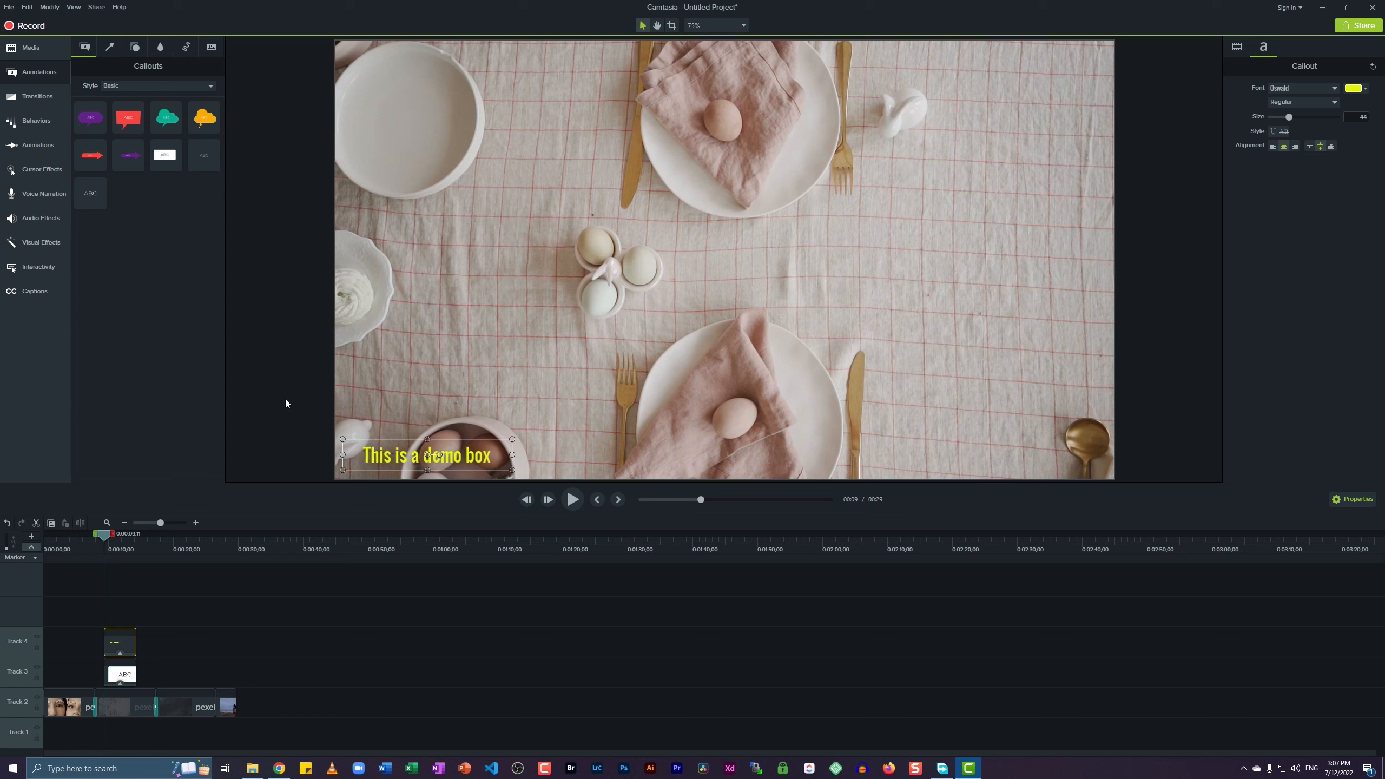
pyautogui.click(298, 411)
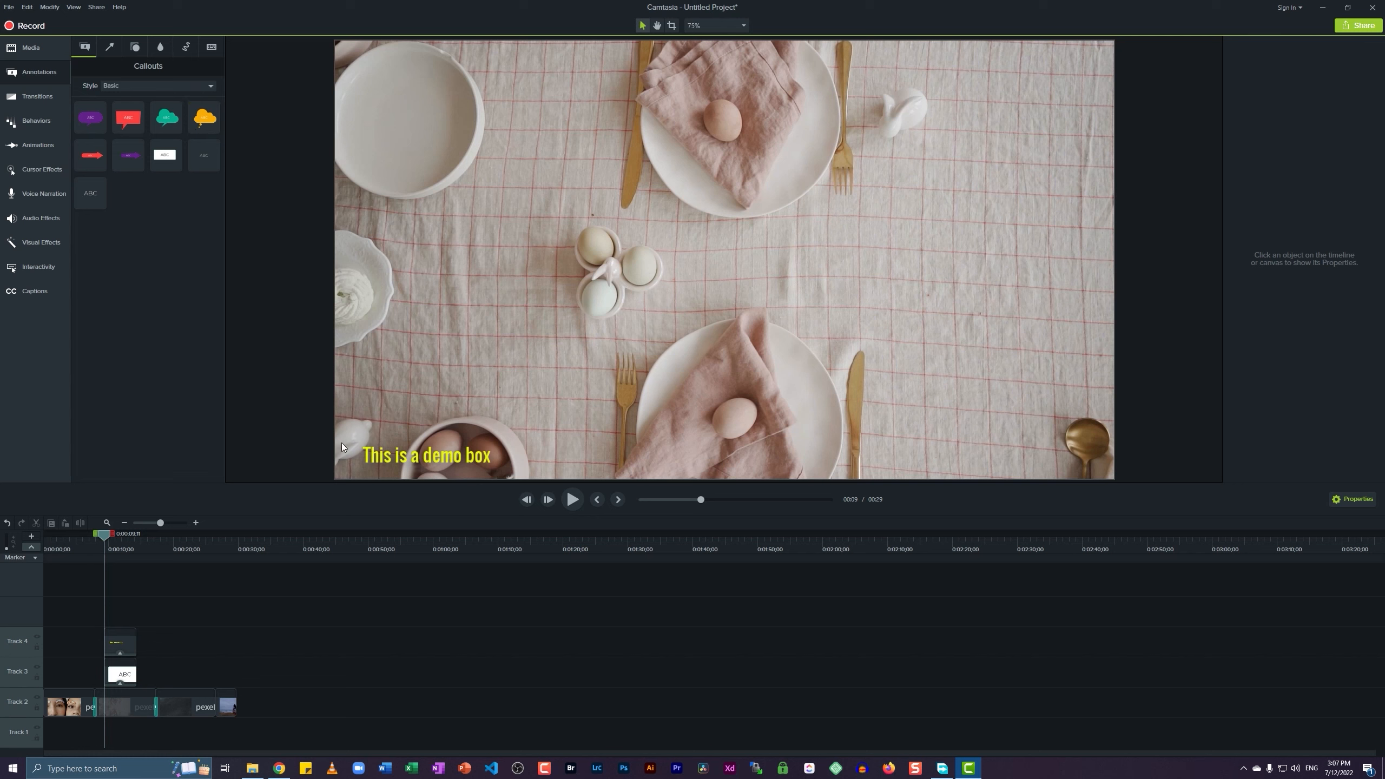
pyautogui.click(419, 453)
pyautogui.click(263, 425)
pyautogui.click(378, 460)
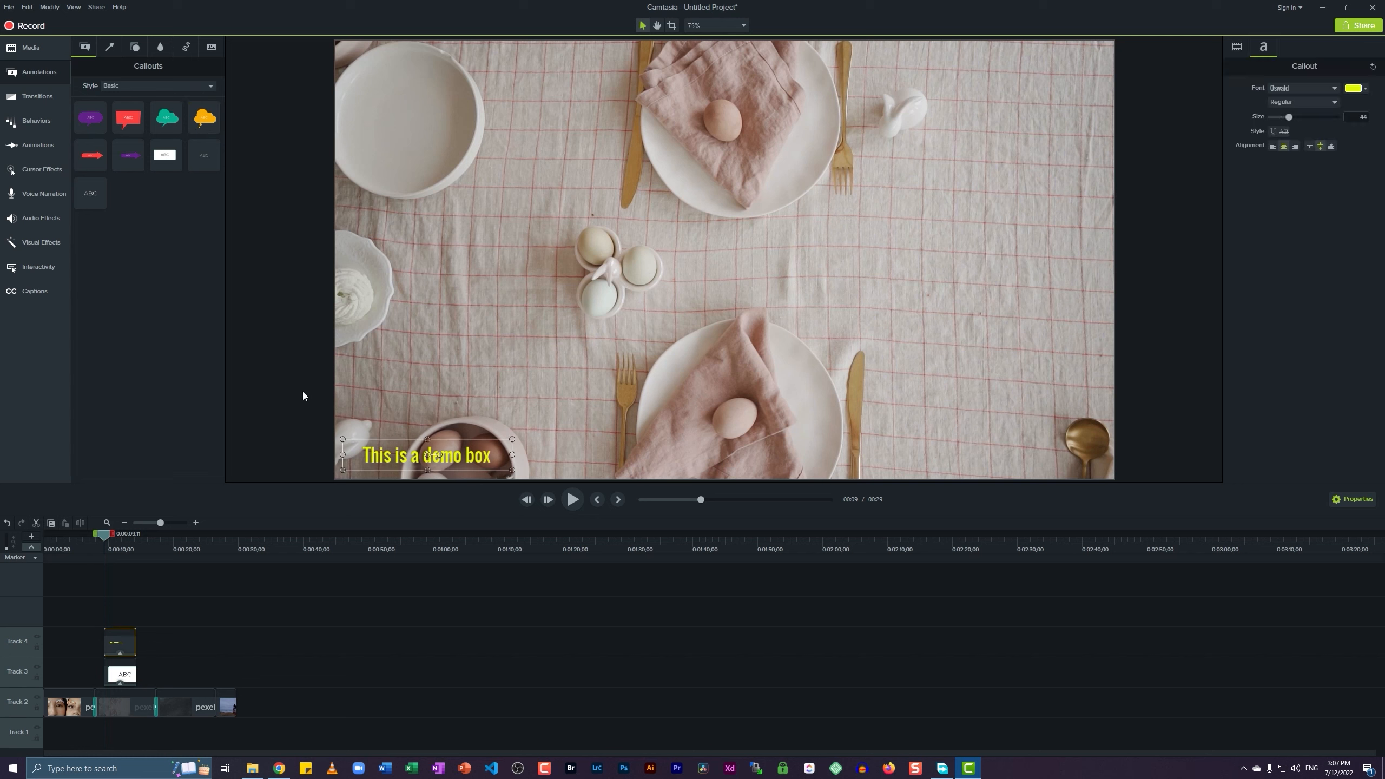
pyautogui.click(303, 393)
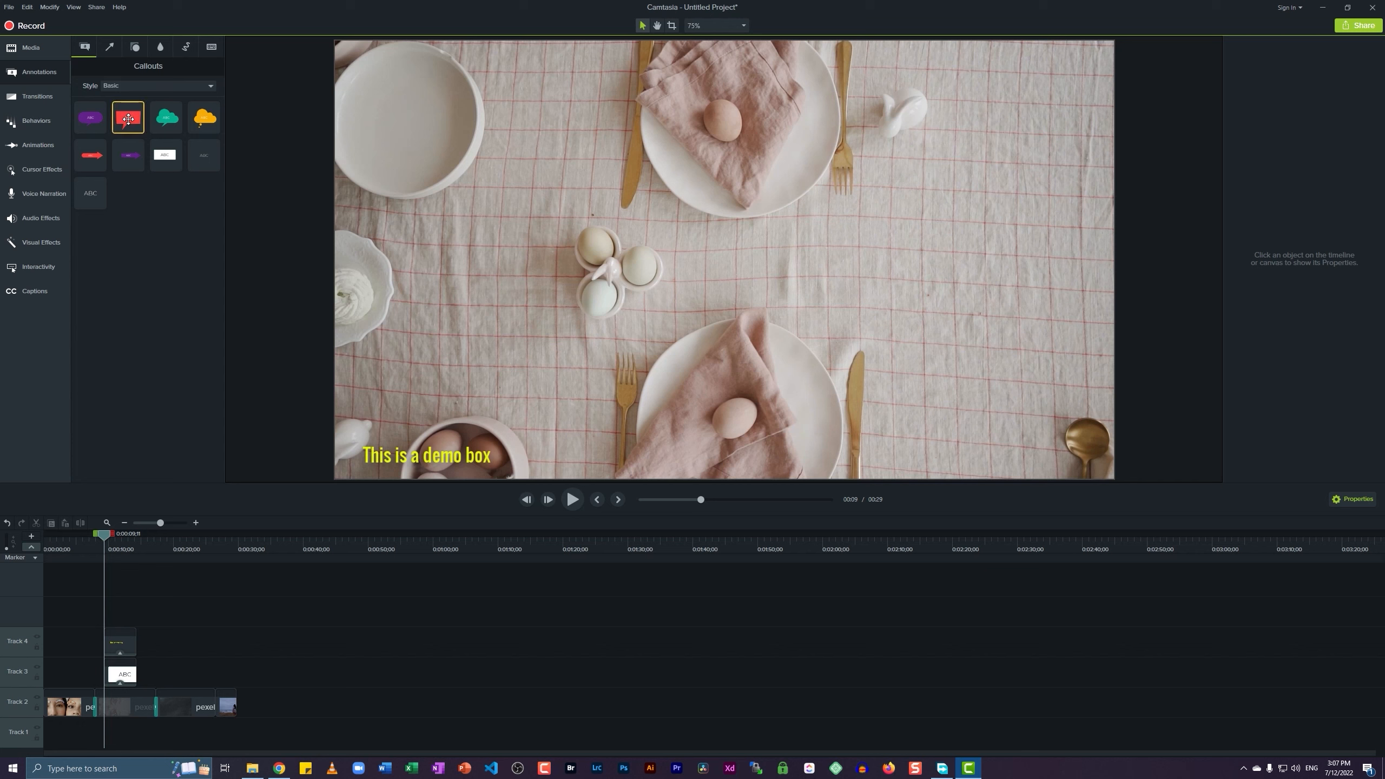
# Add the purple speech bubble callout over the right side of the video frame, scaled to 58.4% with 86% opacity.
pyautogui.moveTo(90, 123); pyautogui.dragTo(948, 228)
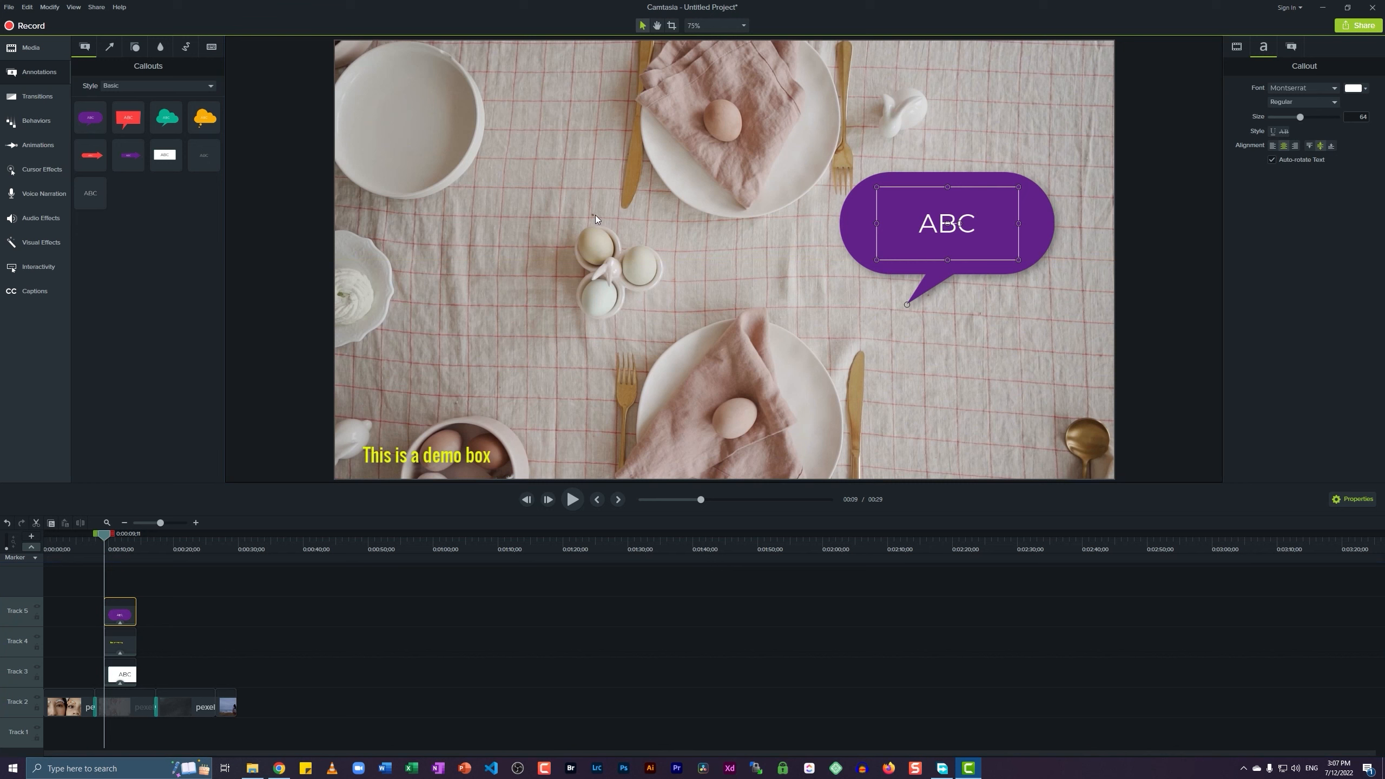
pyautogui.click(1238, 48)
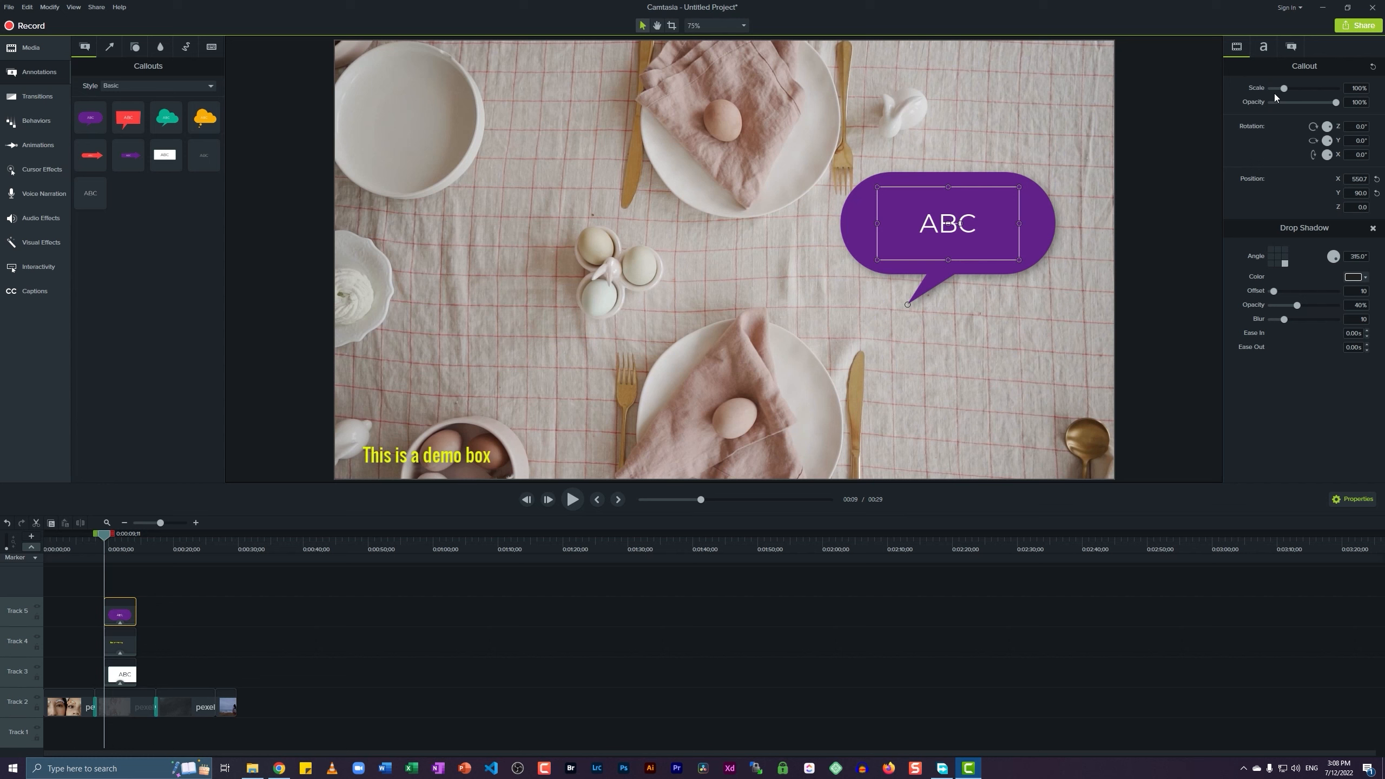
pyautogui.moveTo(1290, 87); pyautogui.dragTo(1281, 87)
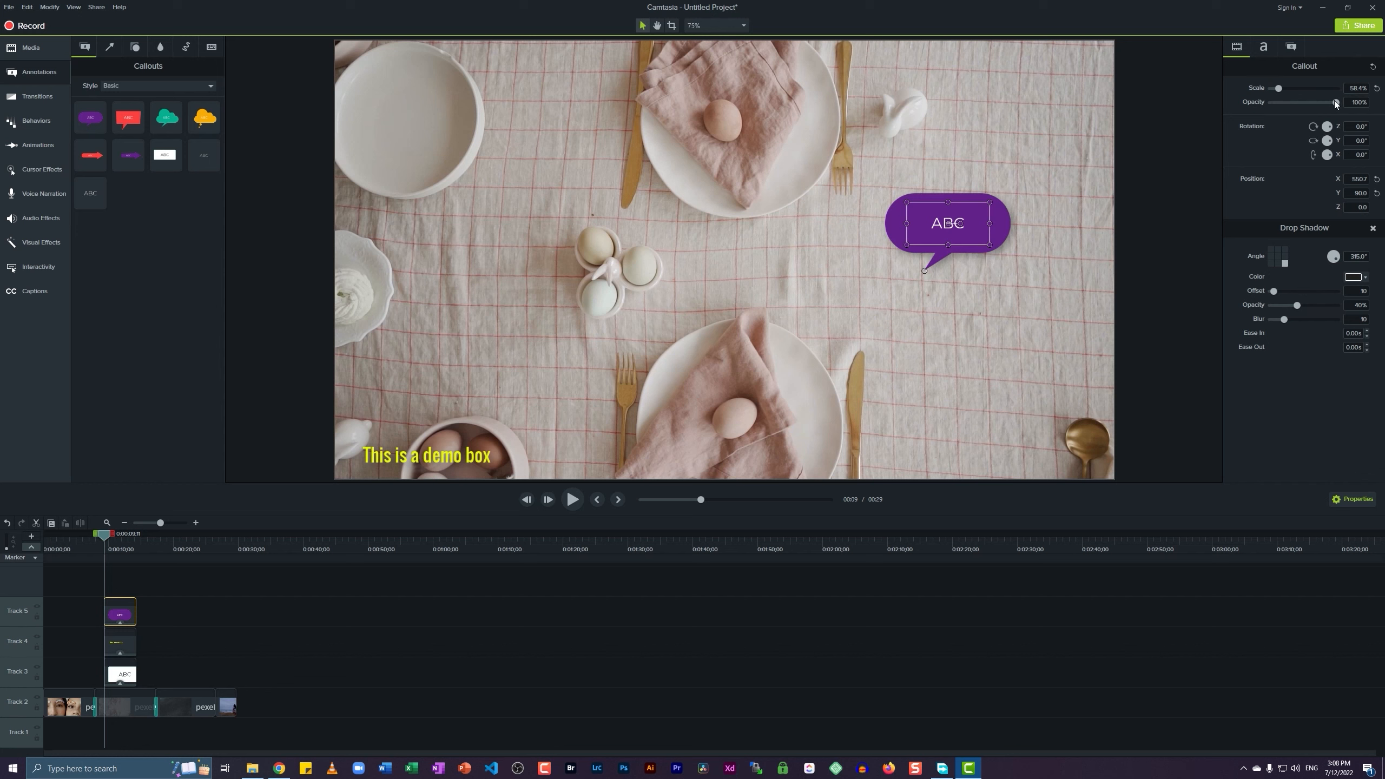
pyautogui.moveTo(1334, 102); pyautogui.dragTo(1327, 106)
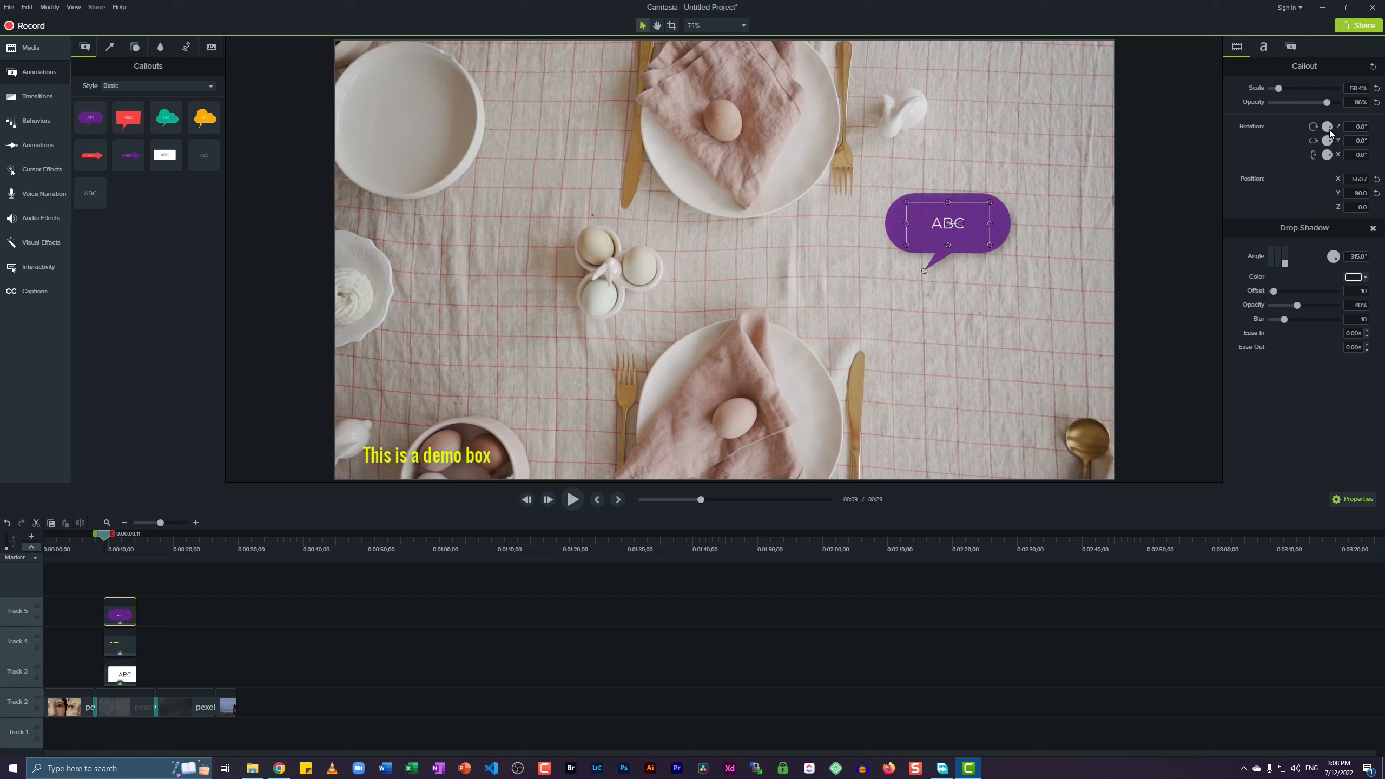
# Rotate the speech bubble to -25° on Z and -12.5° on Y, and set its drop shadow offset, opacity and blur to 0.
pyautogui.moveTo(1327, 143); pyautogui.dragTo(1338, 132)
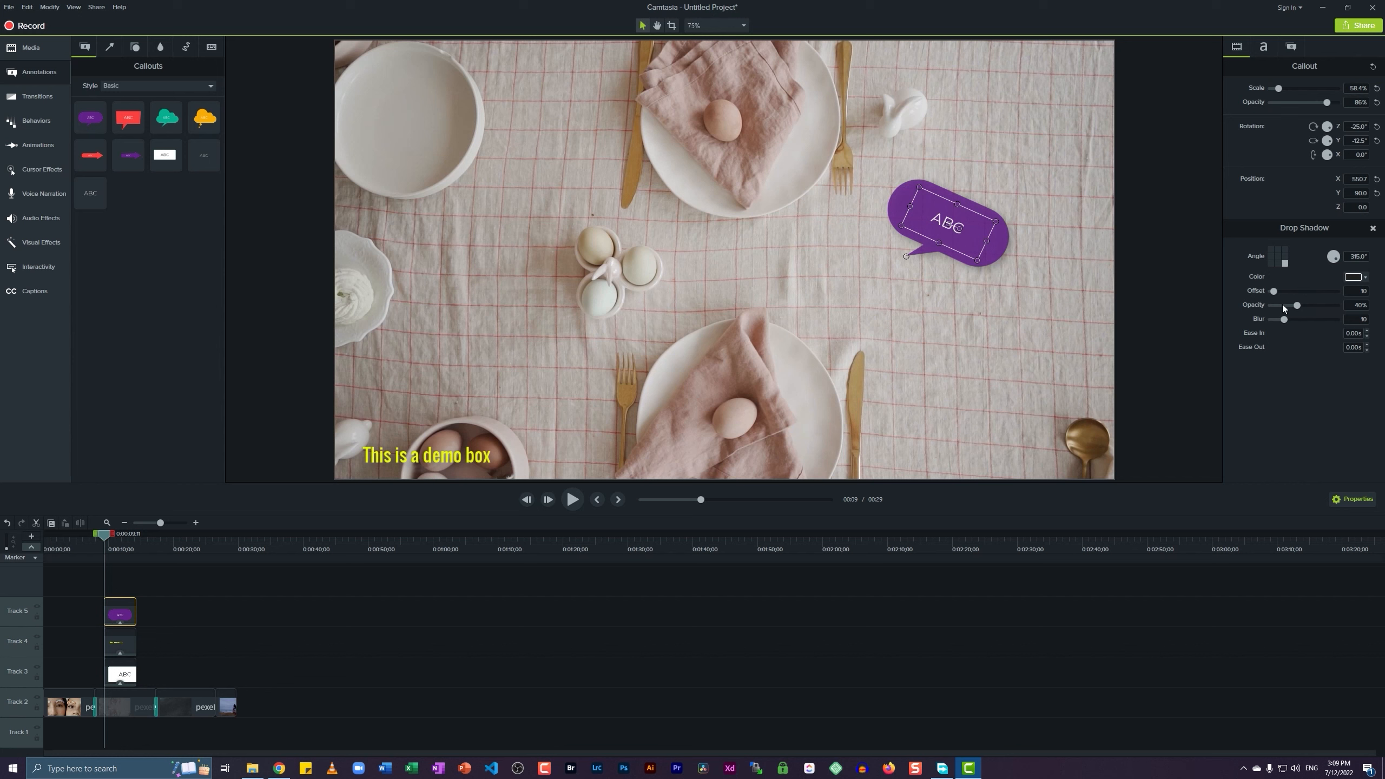
pyautogui.moveTo(1276, 290); pyautogui.dragTo(1199, 324)
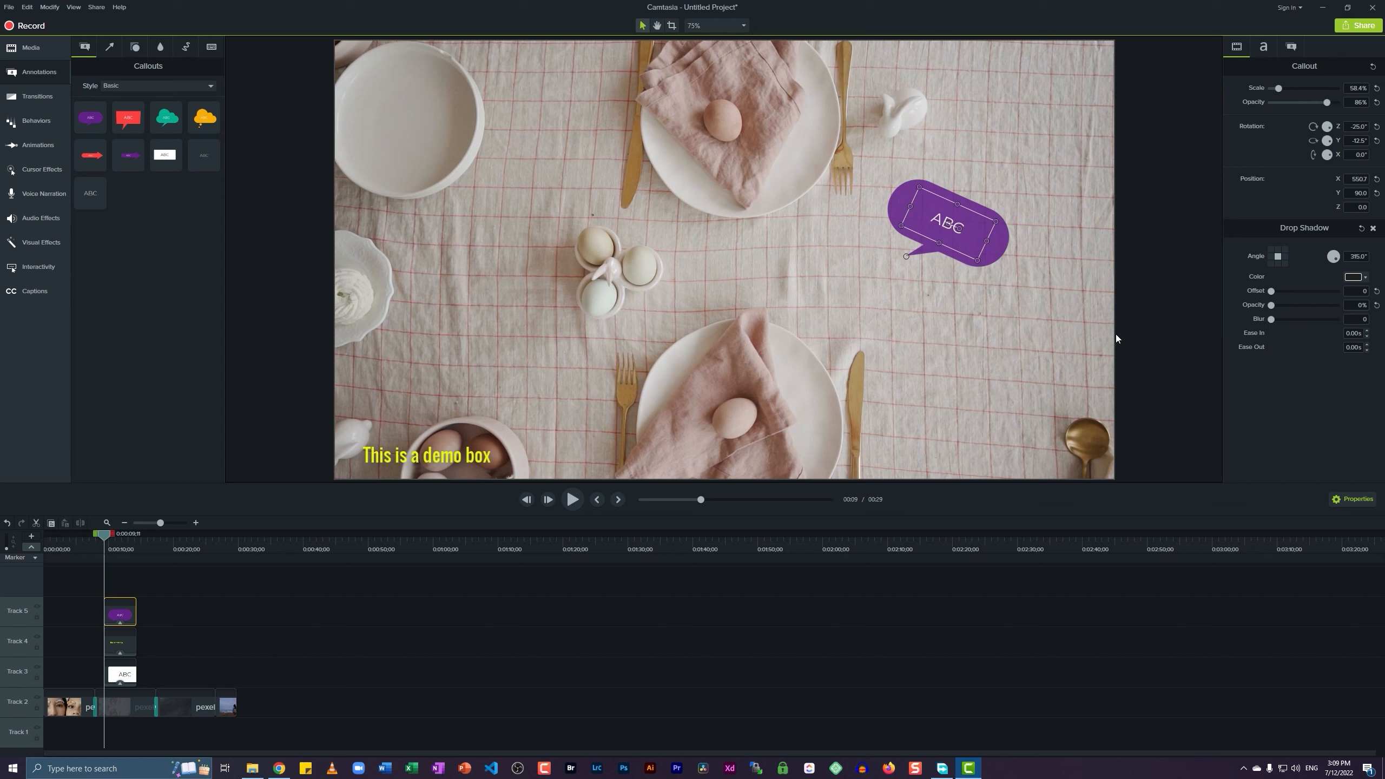
pyautogui.click(1012, 241)
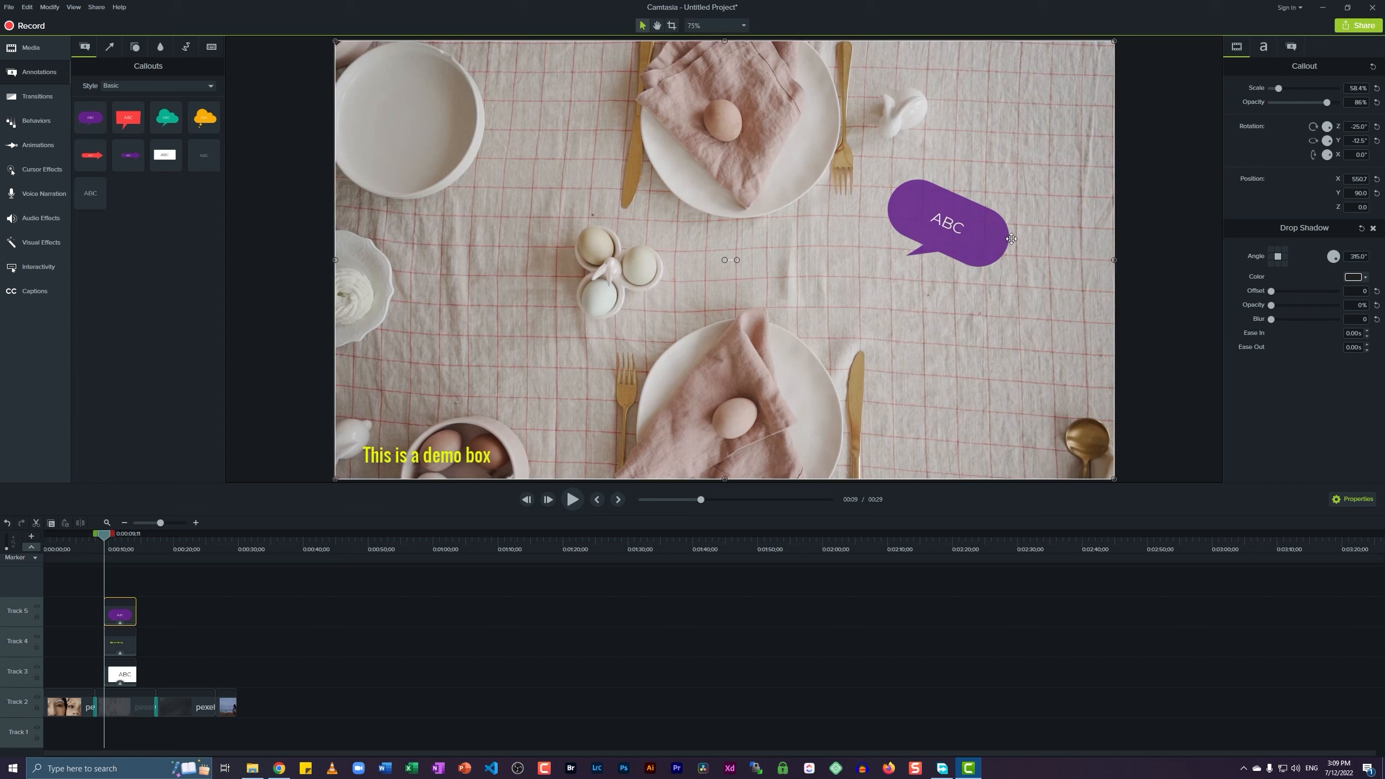
pyautogui.click(960, 214)
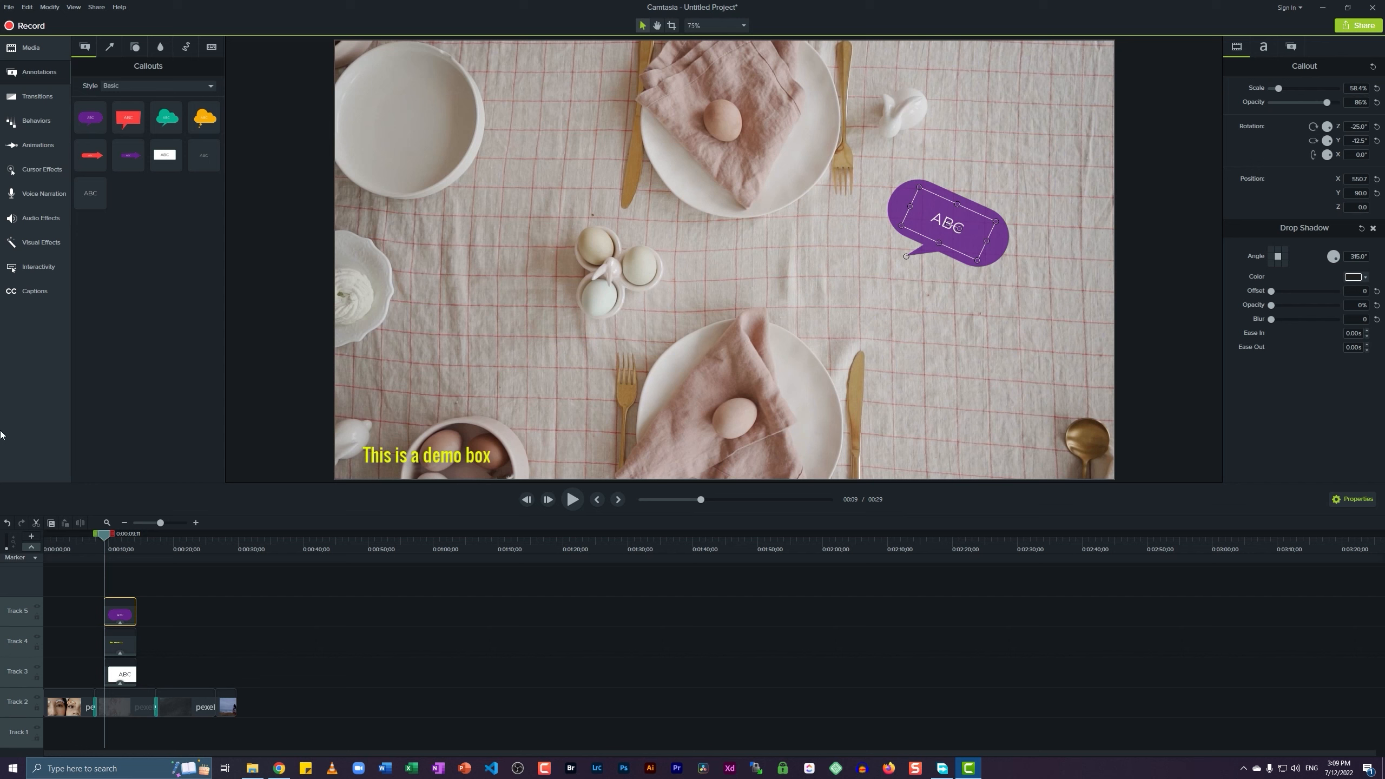
# Change the font of the speech bubble's text to Lato Black.
pyautogui.click(1265, 48)
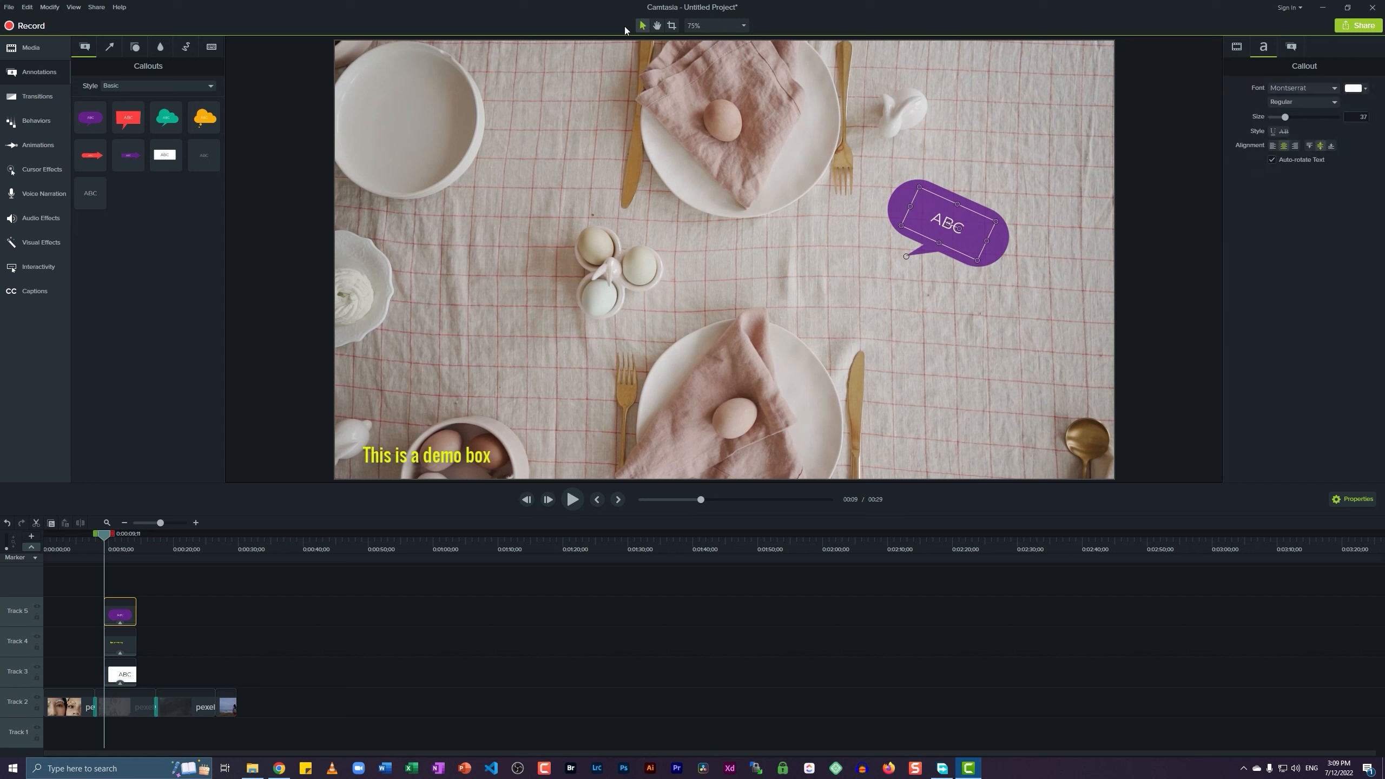
pyautogui.click(1316, 86)
pyautogui.scroll(10, 1307, 148)
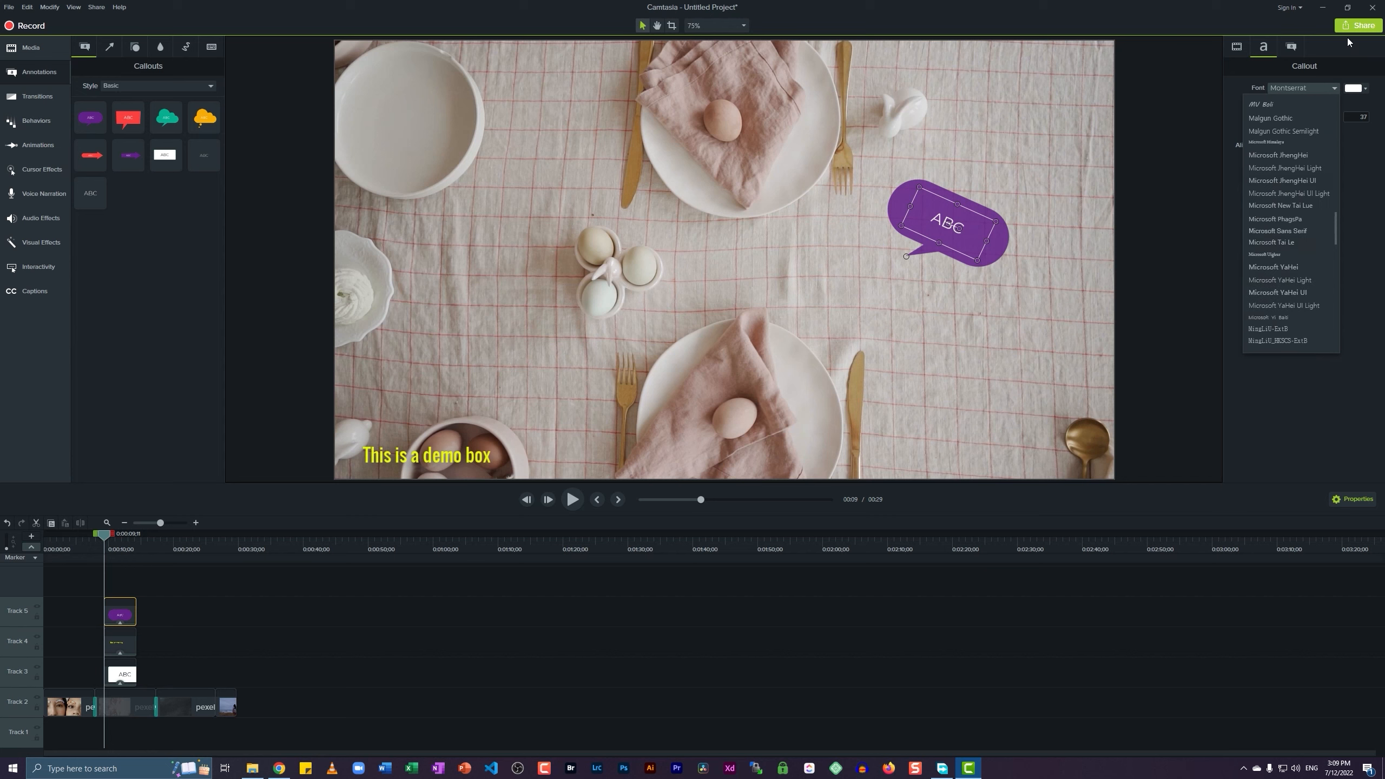
pyautogui.scroll(10, 1298, 185)
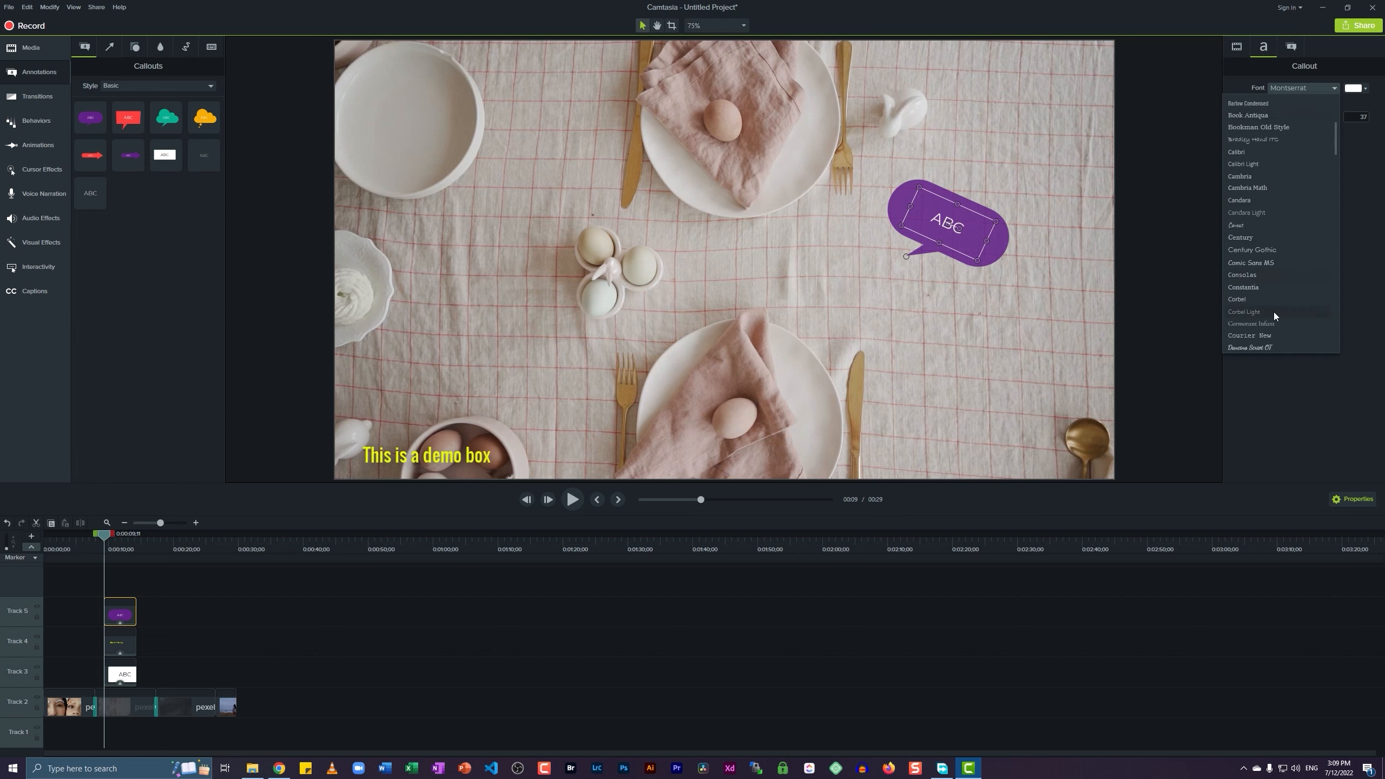
pyautogui.scroll(-5, 1271, 310)
pyautogui.click(1287, 286)
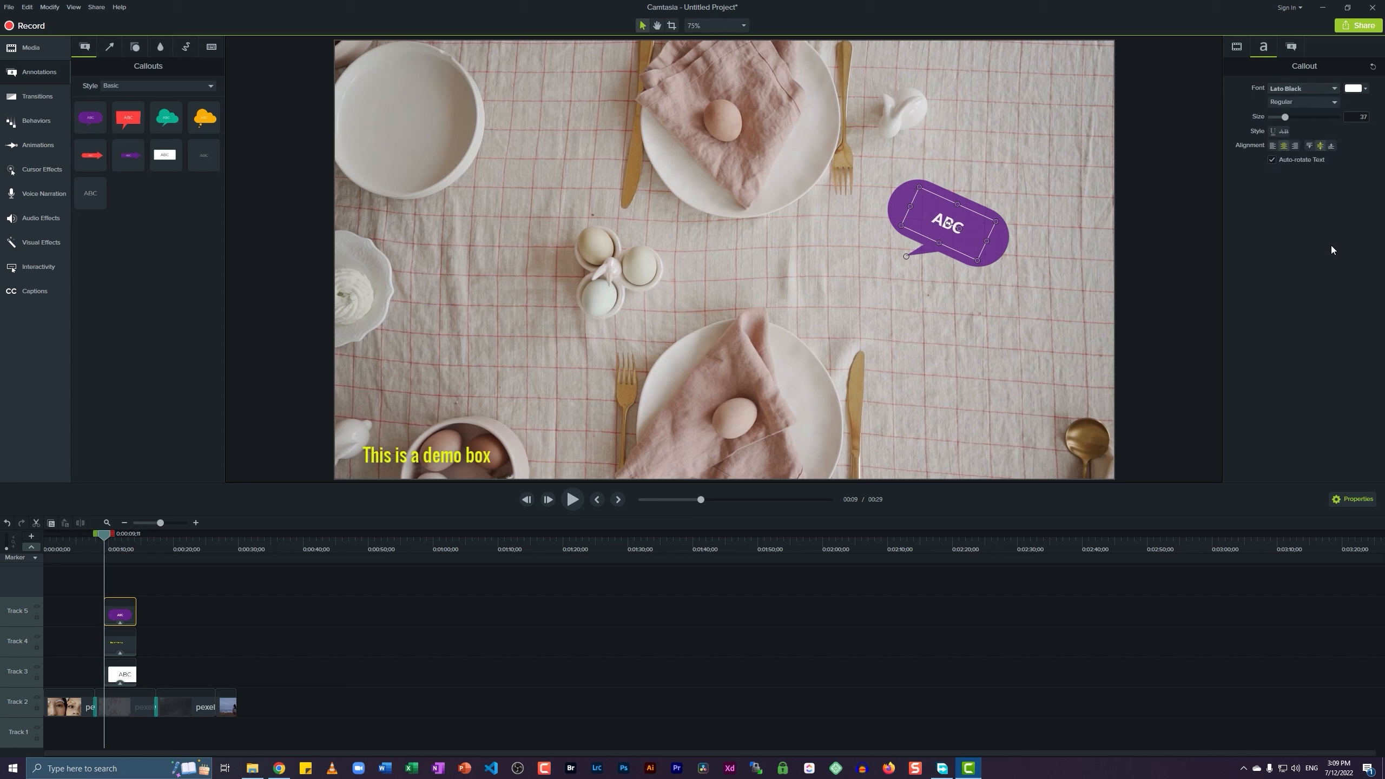
# Open the shape, fill and outline settings of the purple speech bubble.
pyautogui.click(1060, 234)
pyautogui.click(937, 223)
pyautogui.click(1288, 47)
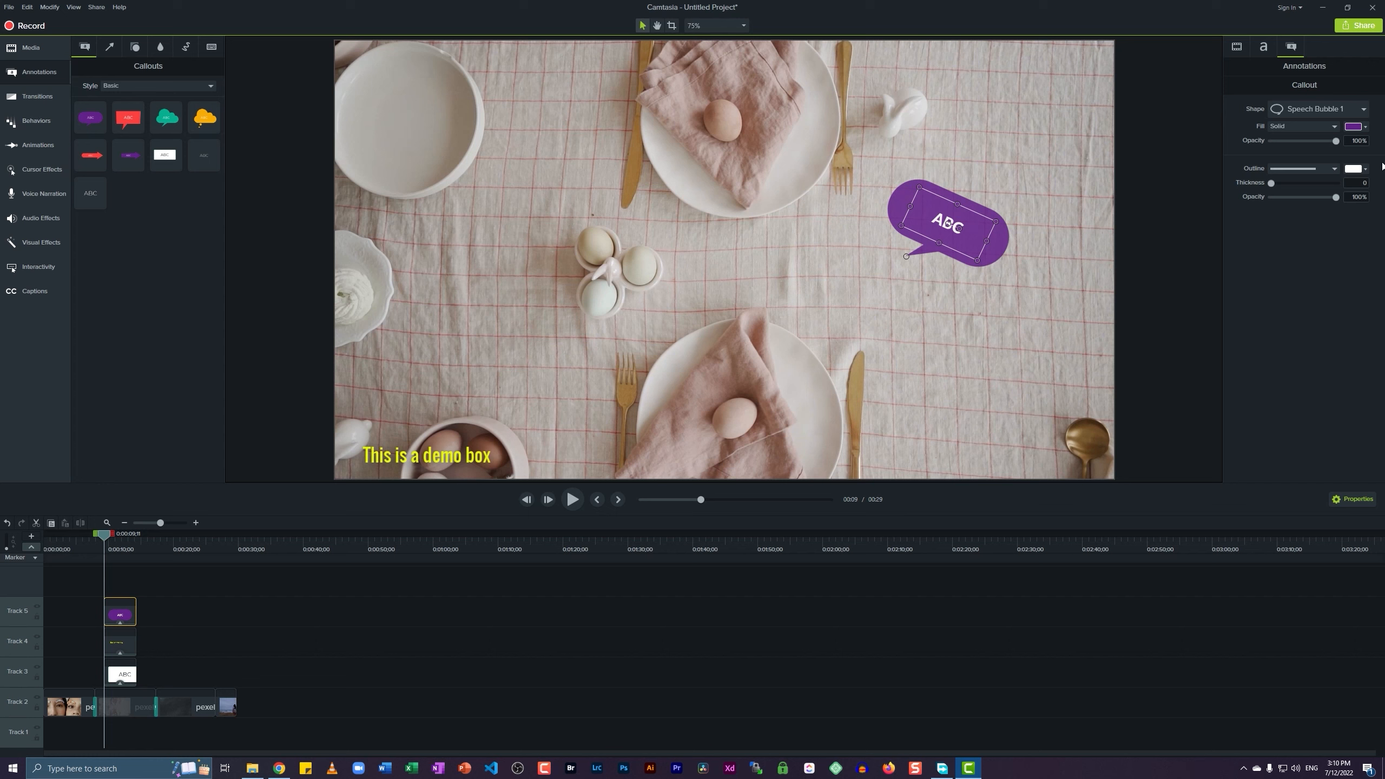
# Try red and blue as the fill colour of the purple speech bubble.
pyautogui.click(1354, 127)
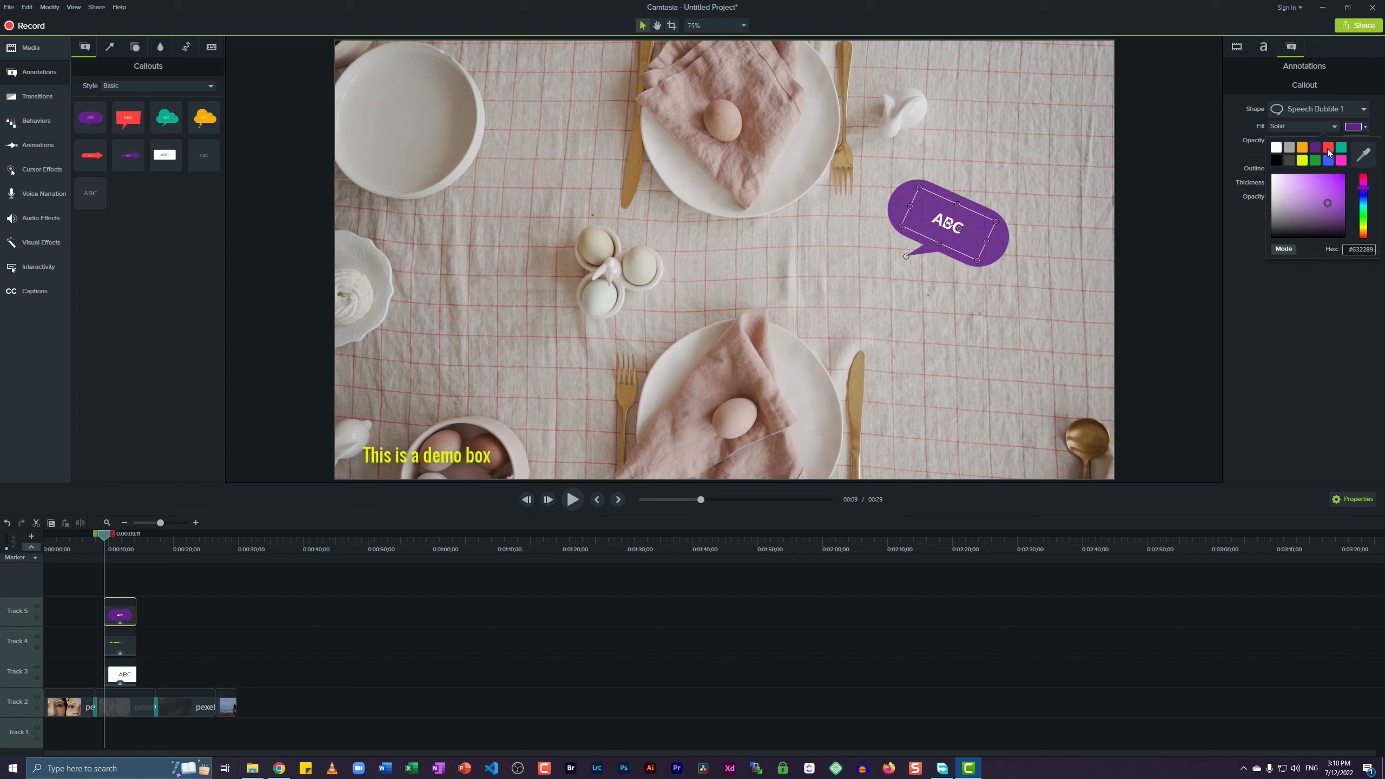
pyautogui.click(1326, 148)
pyautogui.click(1348, 127)
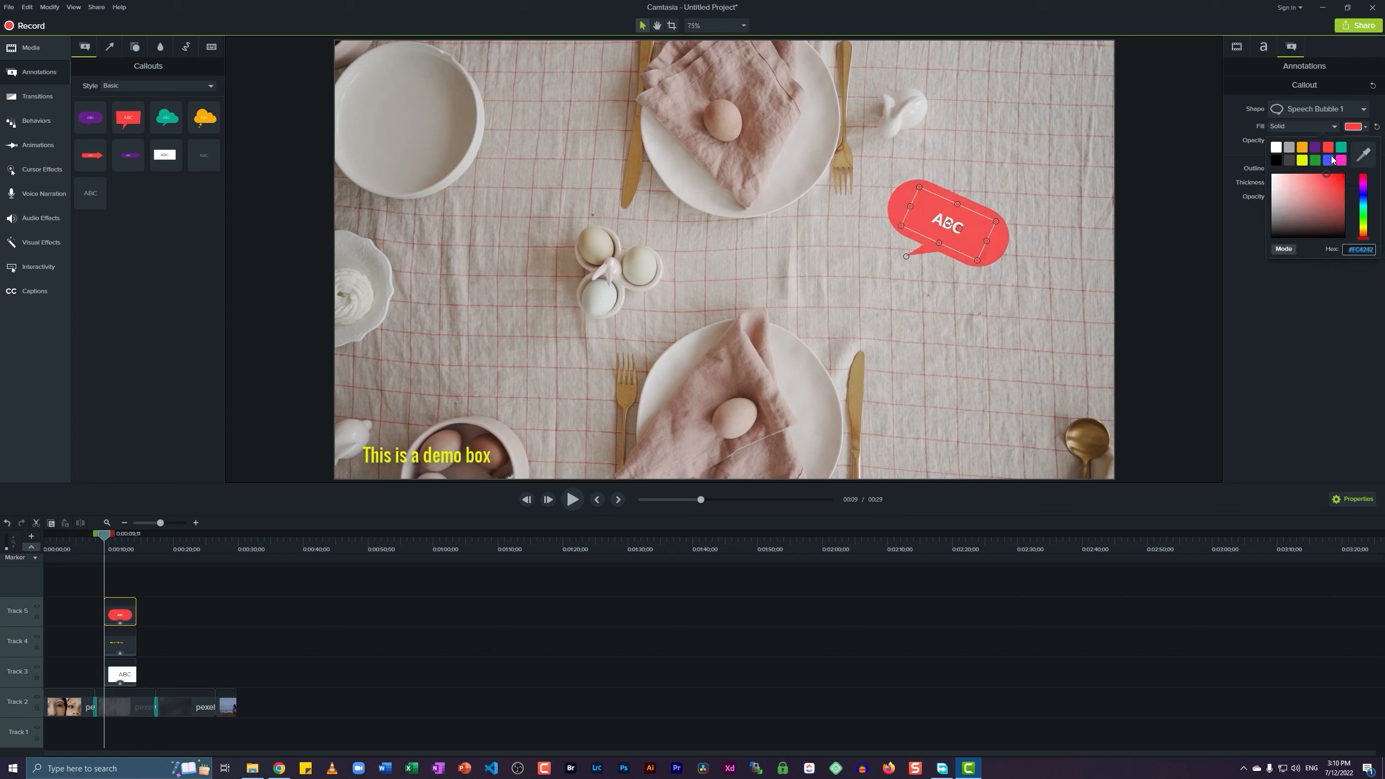
pyautogui.click(1330, 156)
# Set the speech bubble's fill colour to green and its fill opacity to 77%.
pyautogui.click(1355, 127)
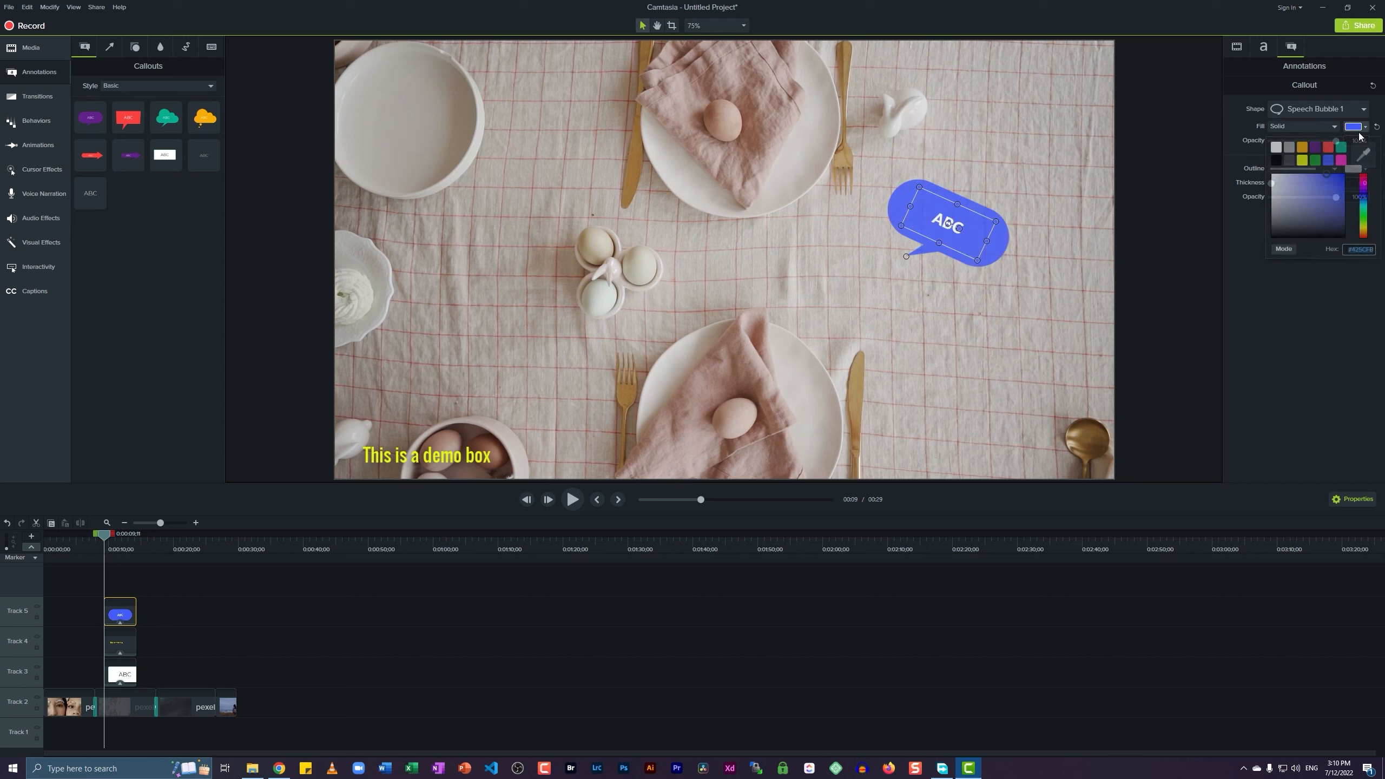
pyautogui.click(1309, 161)
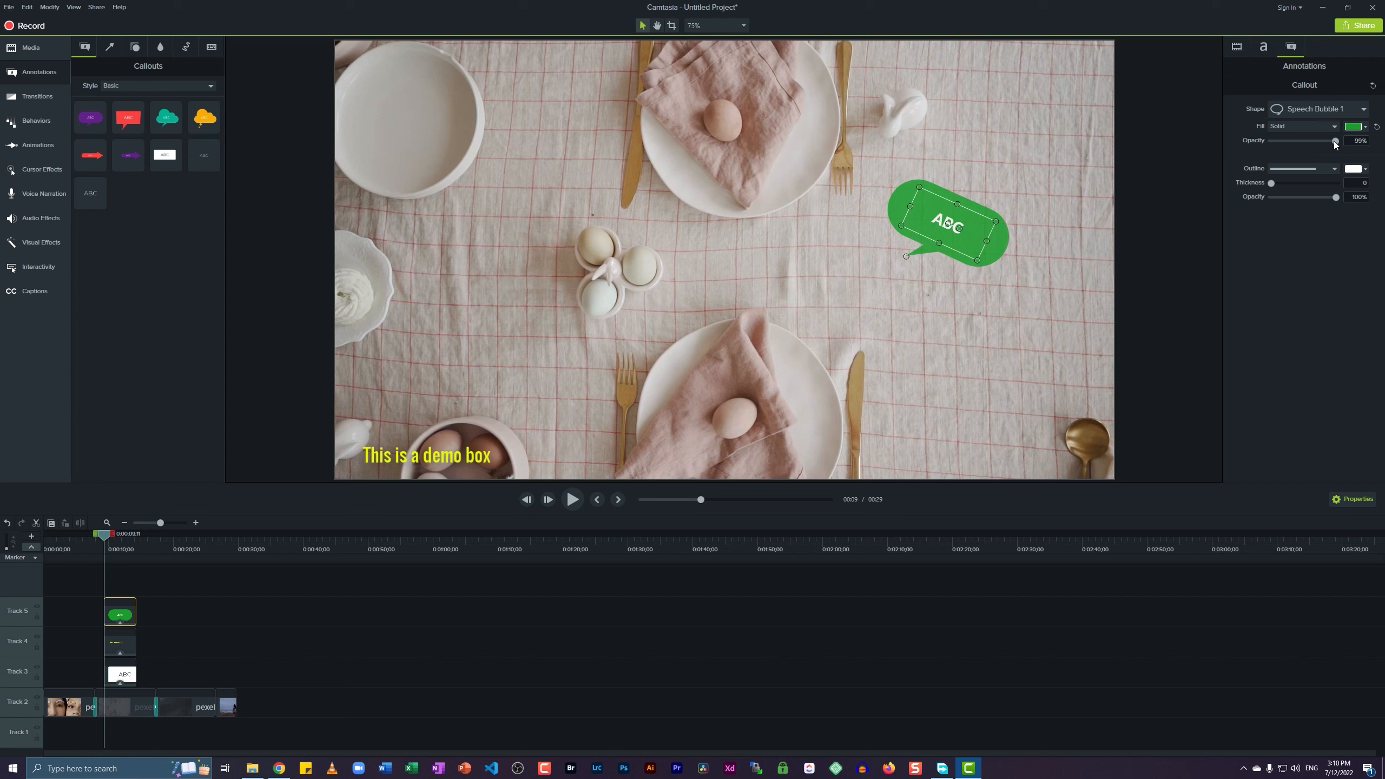
pyautogui.moveTo(1334, 141)
pyautogui.mouseDown()
pyautogui.moveTo(1269, 160)
pyautogui.moveTo(1341, 153)
pyautogui.moveTo(1270, 166)
pyautogui.moveTo(1310, 169)
pyautogui.moveTo(1329, 147)
pyautogui.mouseUp()
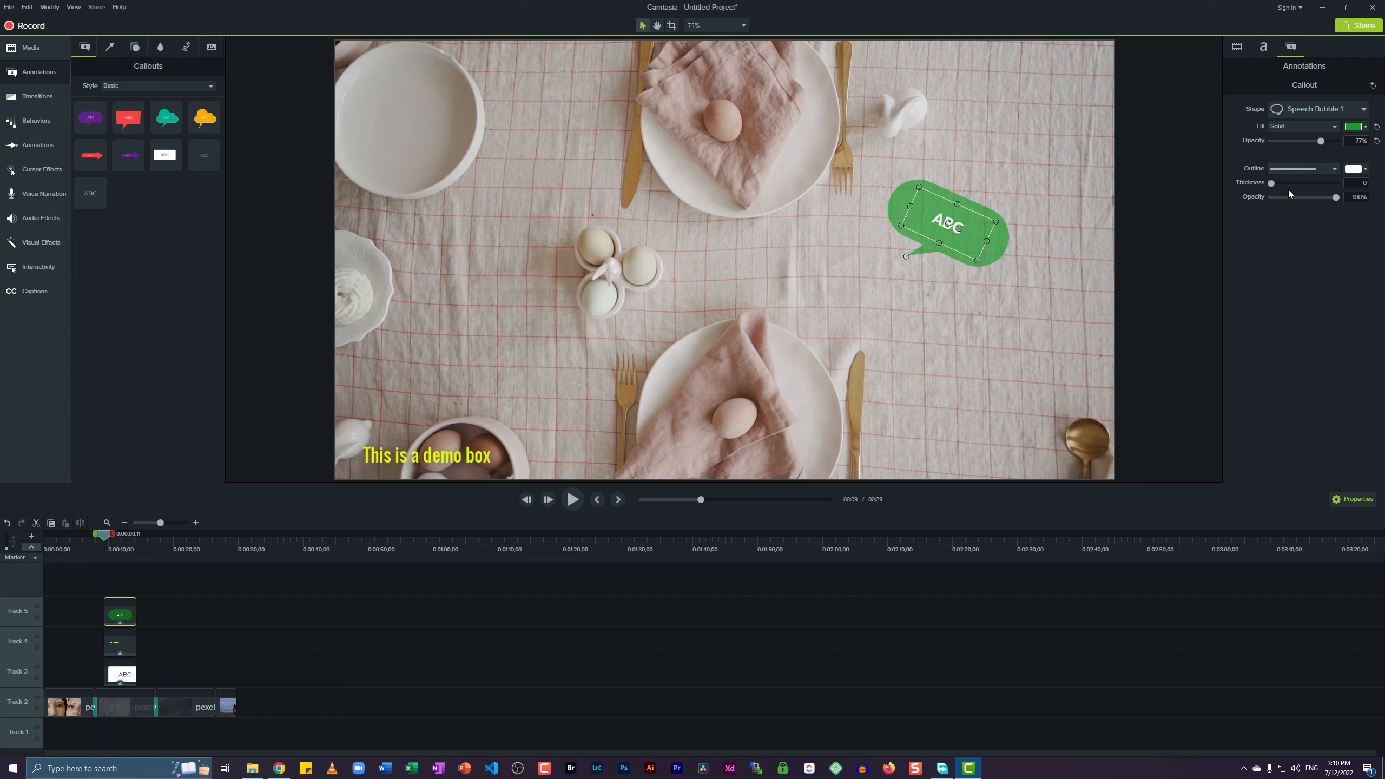
# Try the Speech Bubble 2 shape on the green callout and return it to Speech Bubble 1.
pyautogui.click(1340, 109)
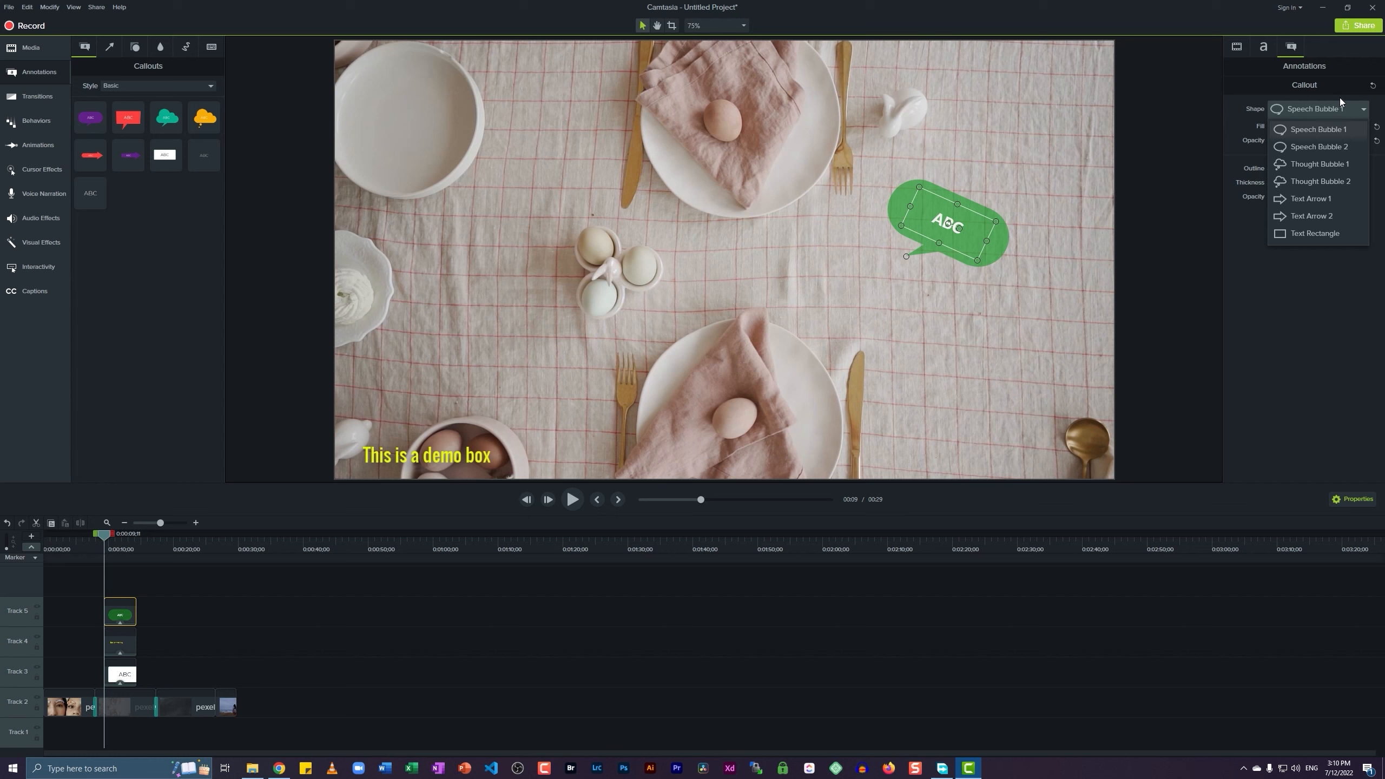
pyautogui.click(1267, 299)
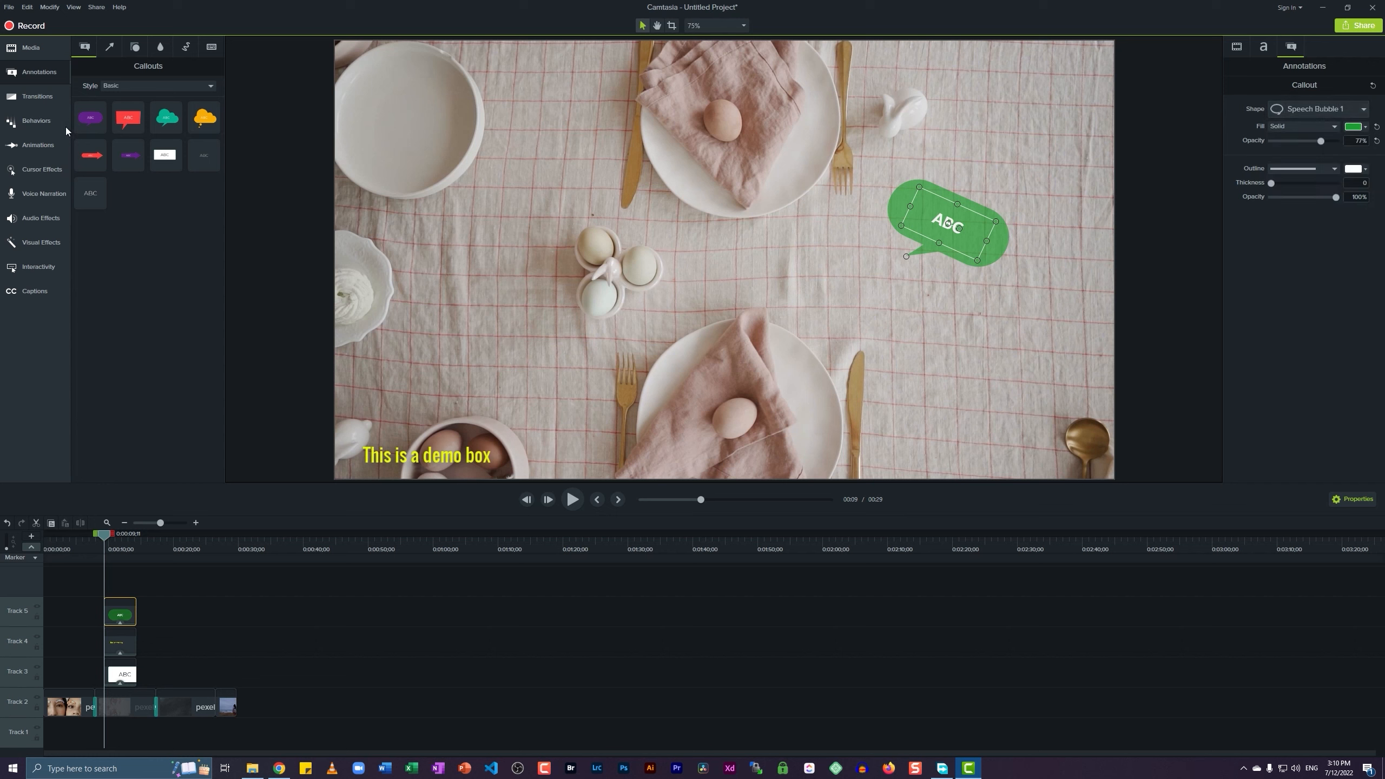
pyautogui.click(1320, 103)
pyautogui.click(1319, 146)
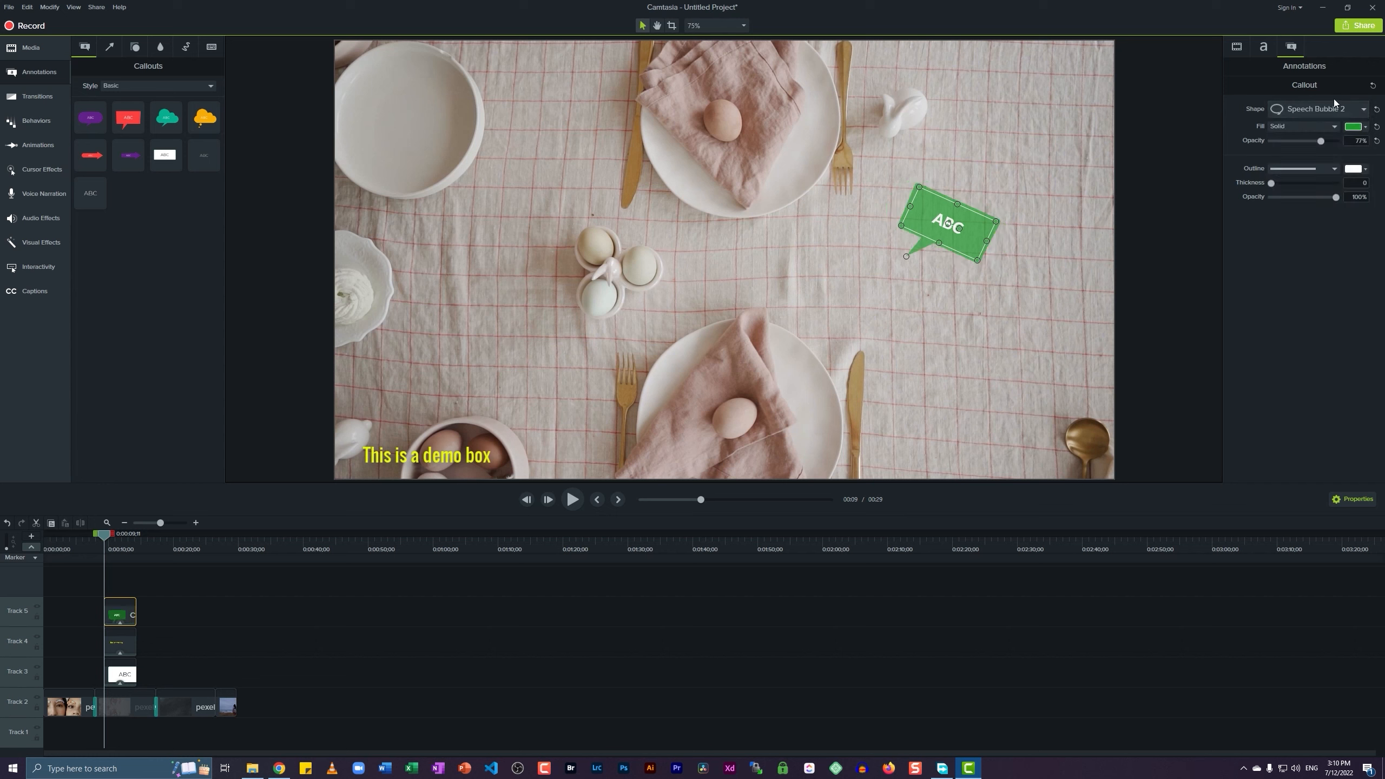
pyautogui.click(1326, 110)
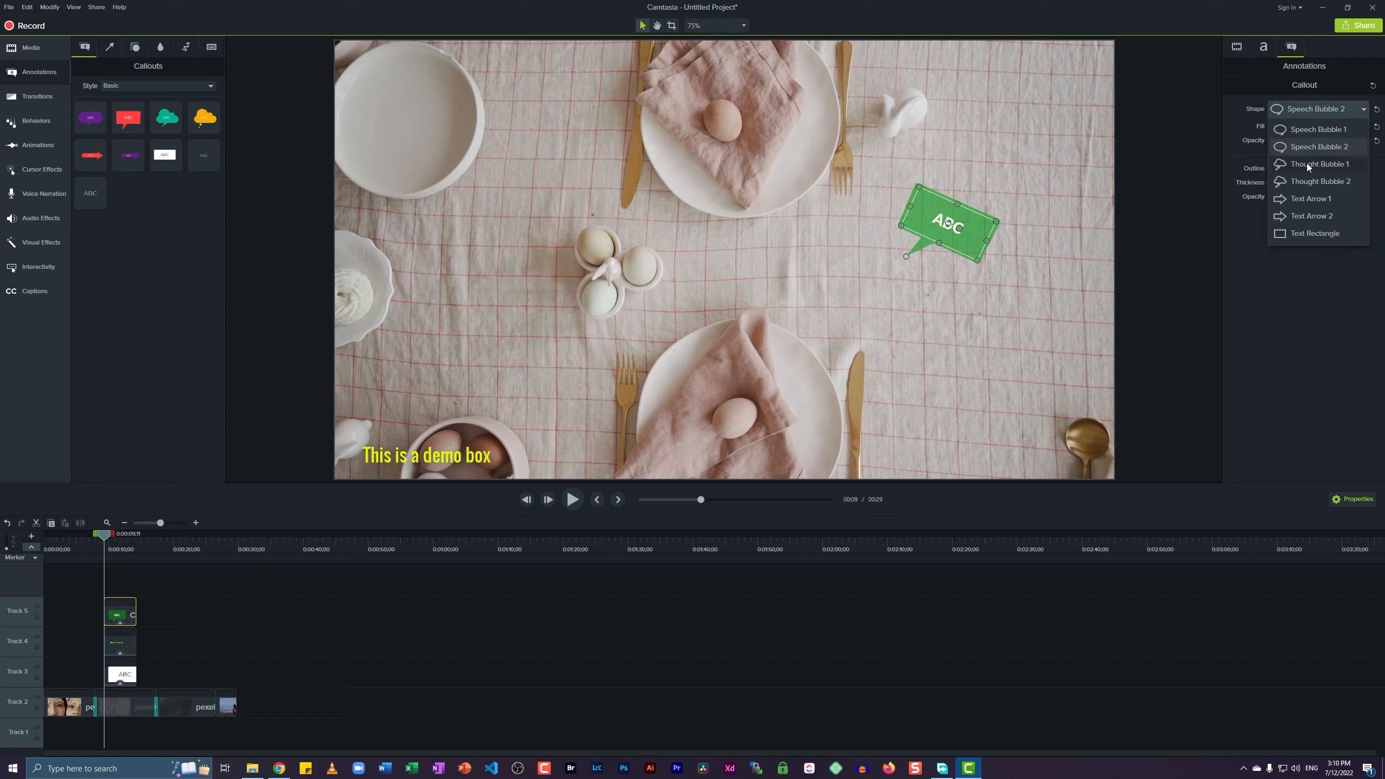
pyautogui.click(1306, 130)
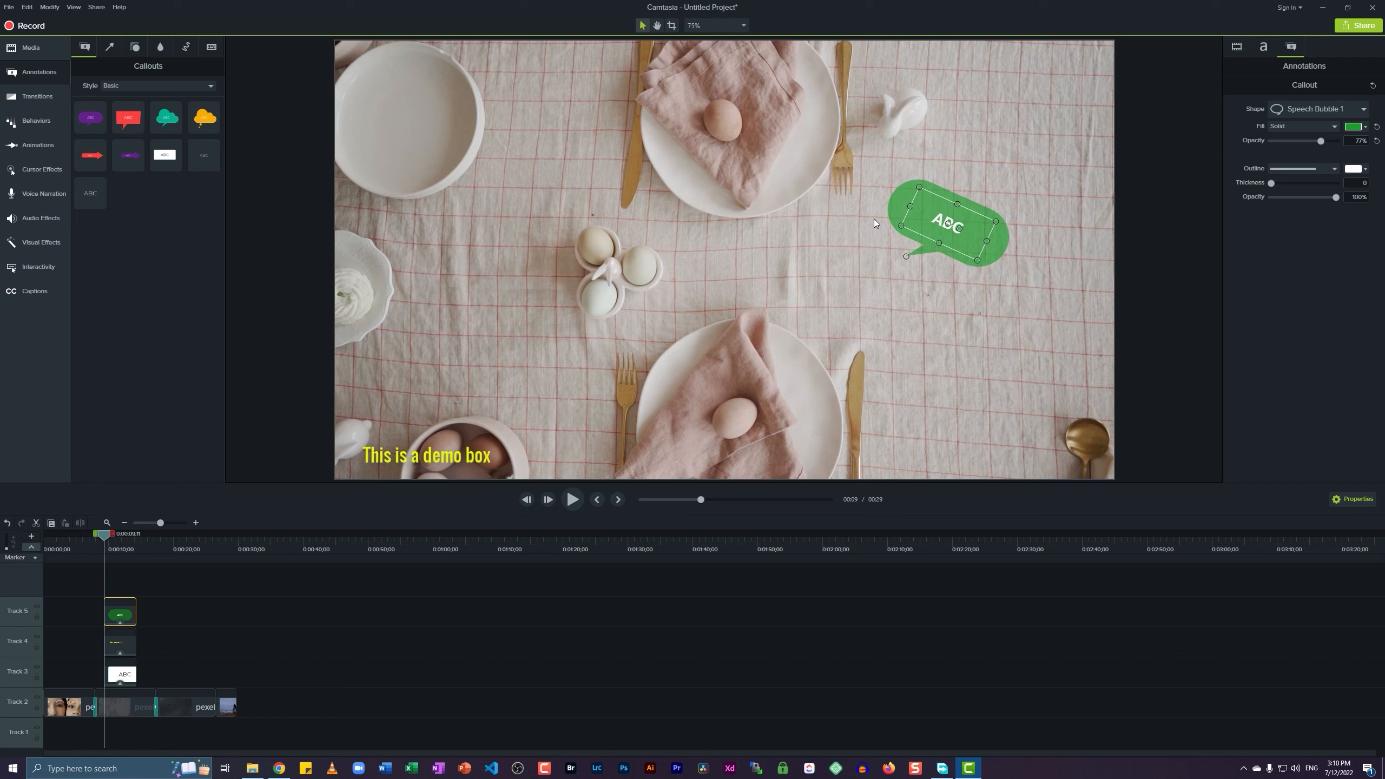
# Try the Speech Bubble 2 and Thought Bubble 1 shapes on the green callout.
pyautogui.click(1334, 108)
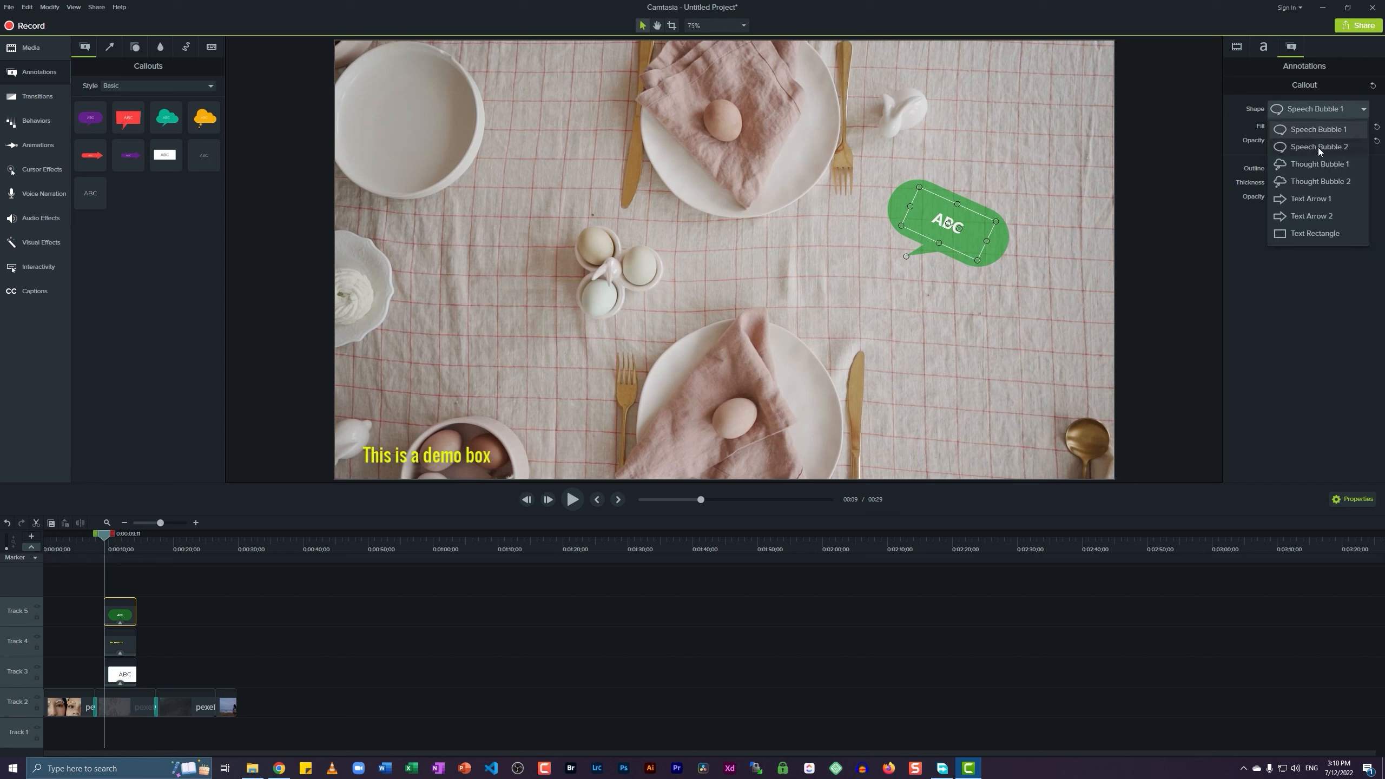
pyautogui.click(1317, 148)
pyautogui.click(1351, 109)
pyautogui.click(1319, 164)
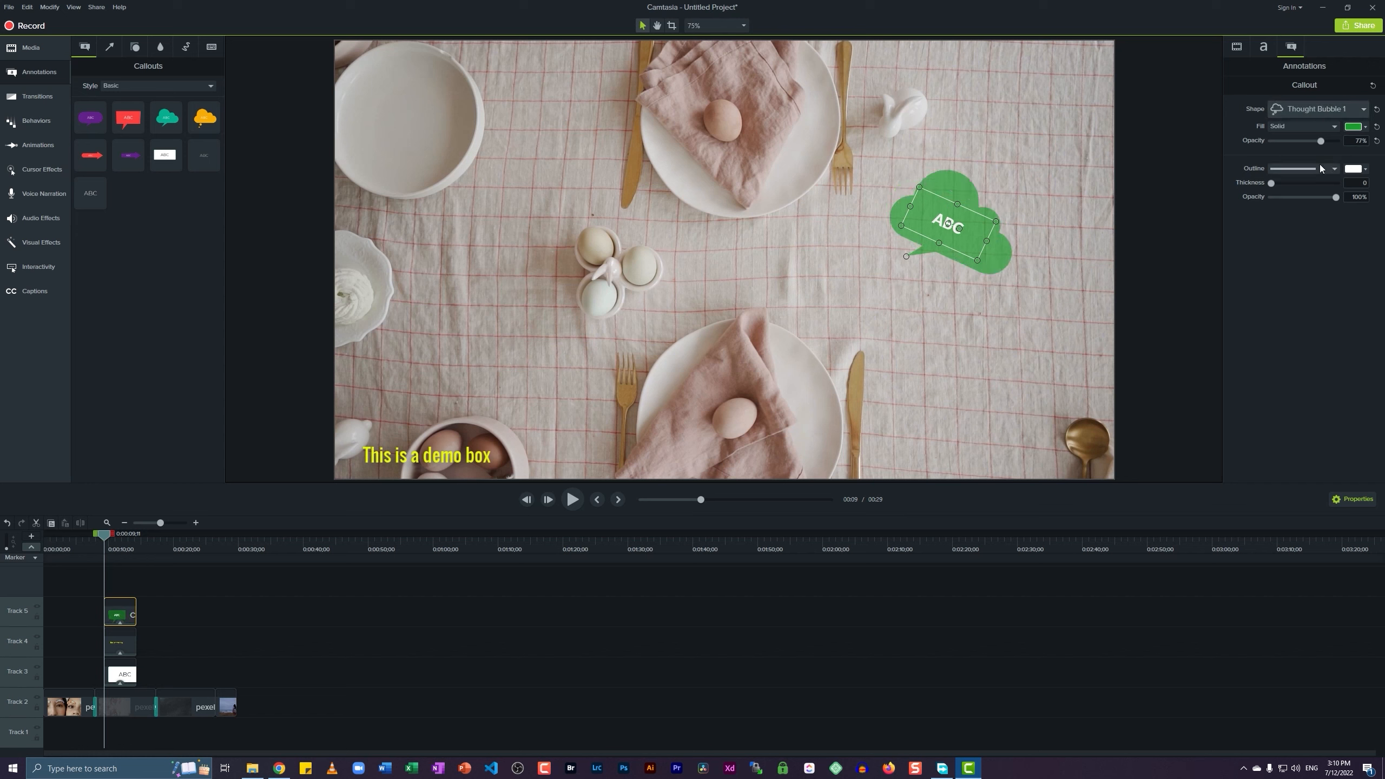
# Preview Thought Bubble 2 and Text Arrow 1, change the green callout's shape to Text Rectangle, and deselect it.
pyautogui.click(1328, 112)
pyautogui.press('Down')
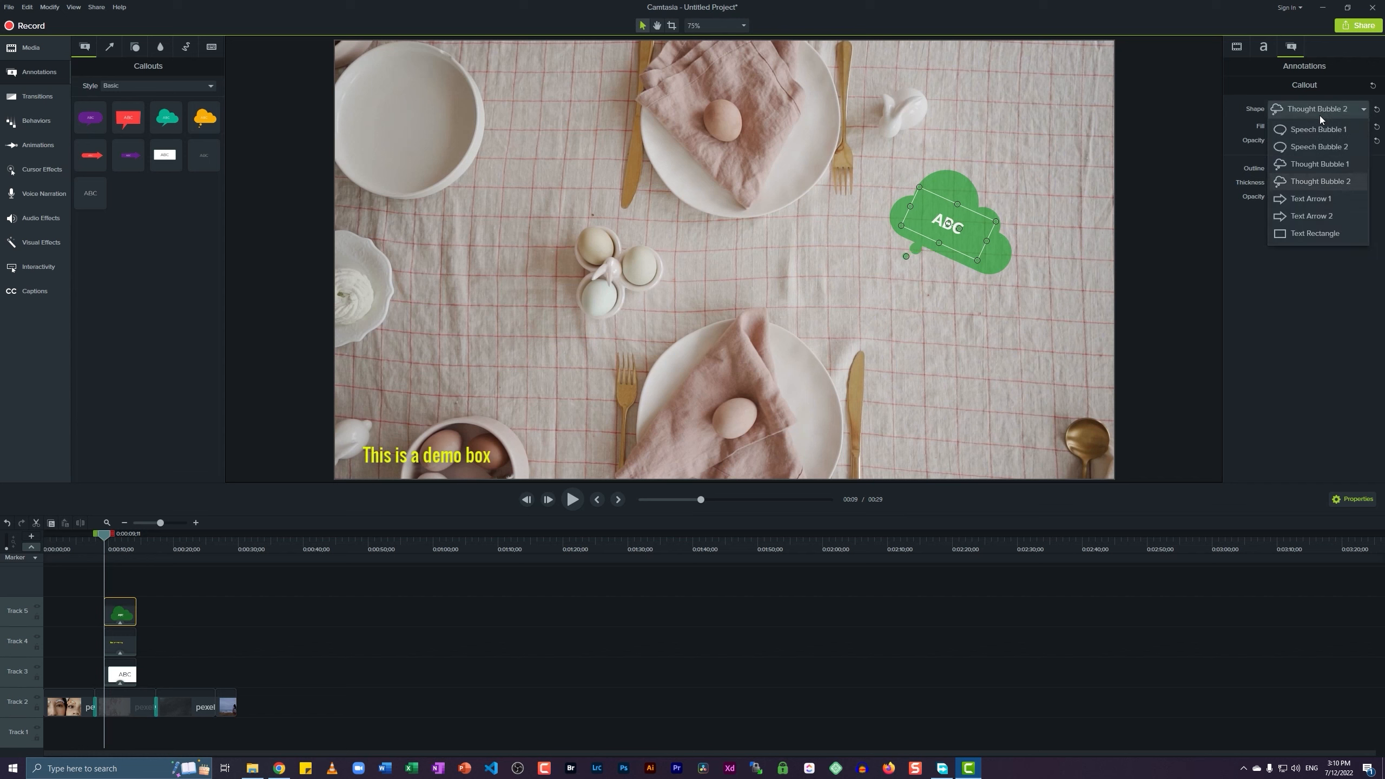
pyautogui.press('Down')
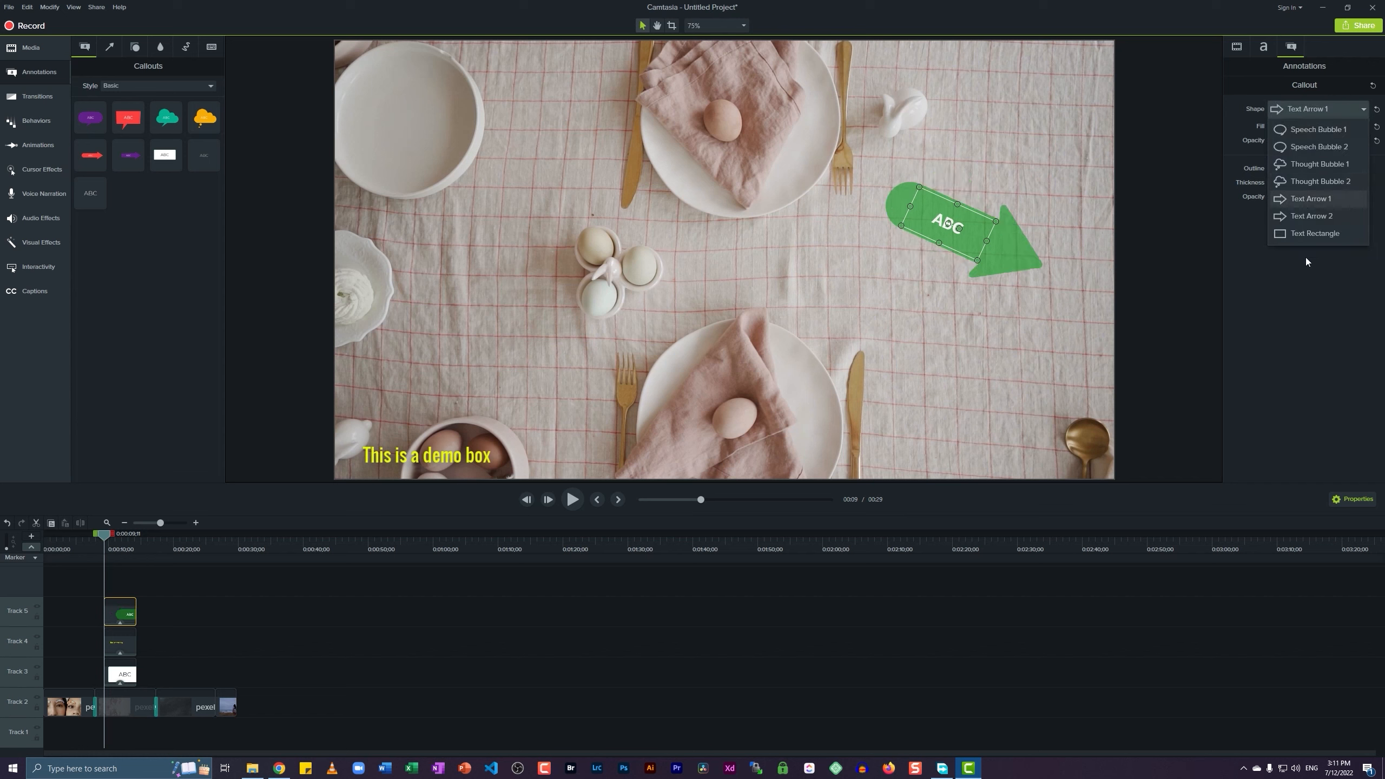
pyautogui.click(1313, 234)
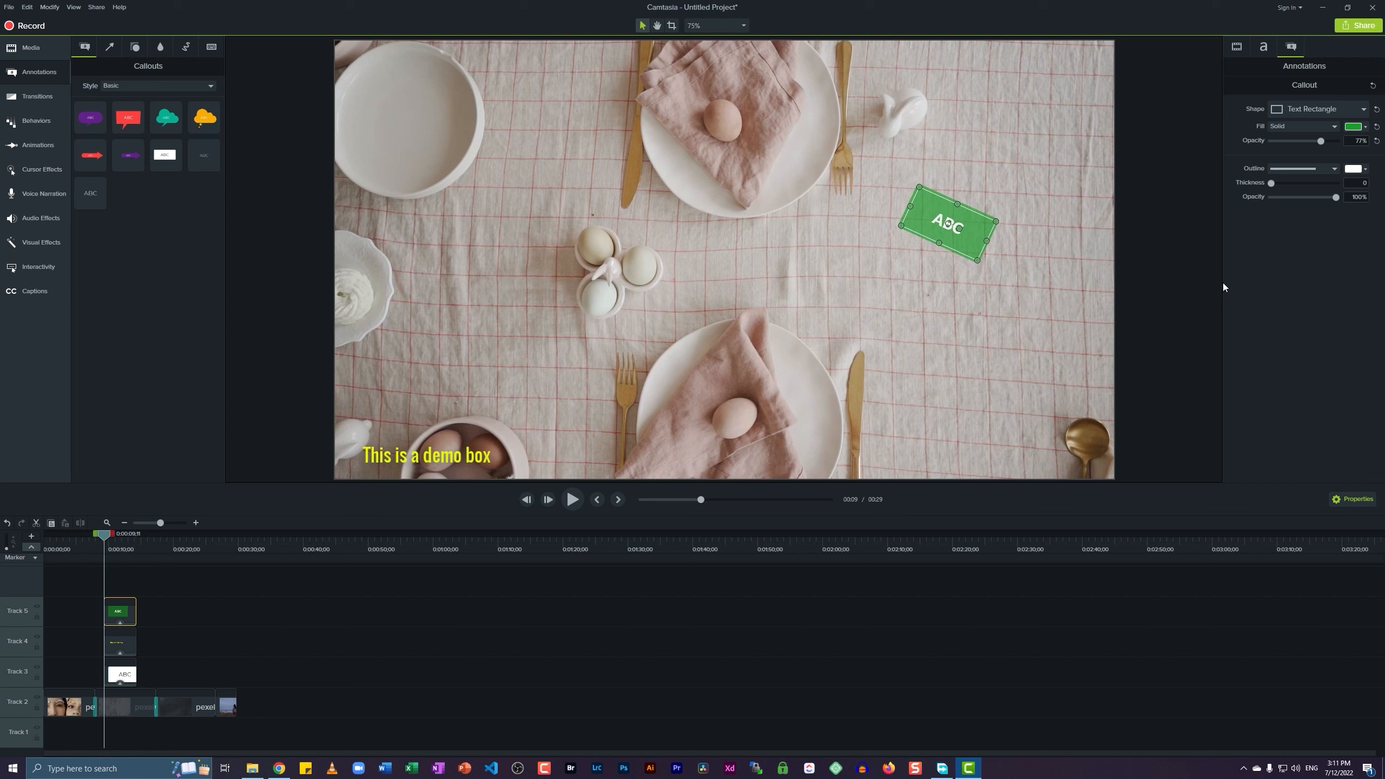
pyautogui.click(848, 289)
pyautogui.click(955, 228)
pyautogui.click(1142, 172)
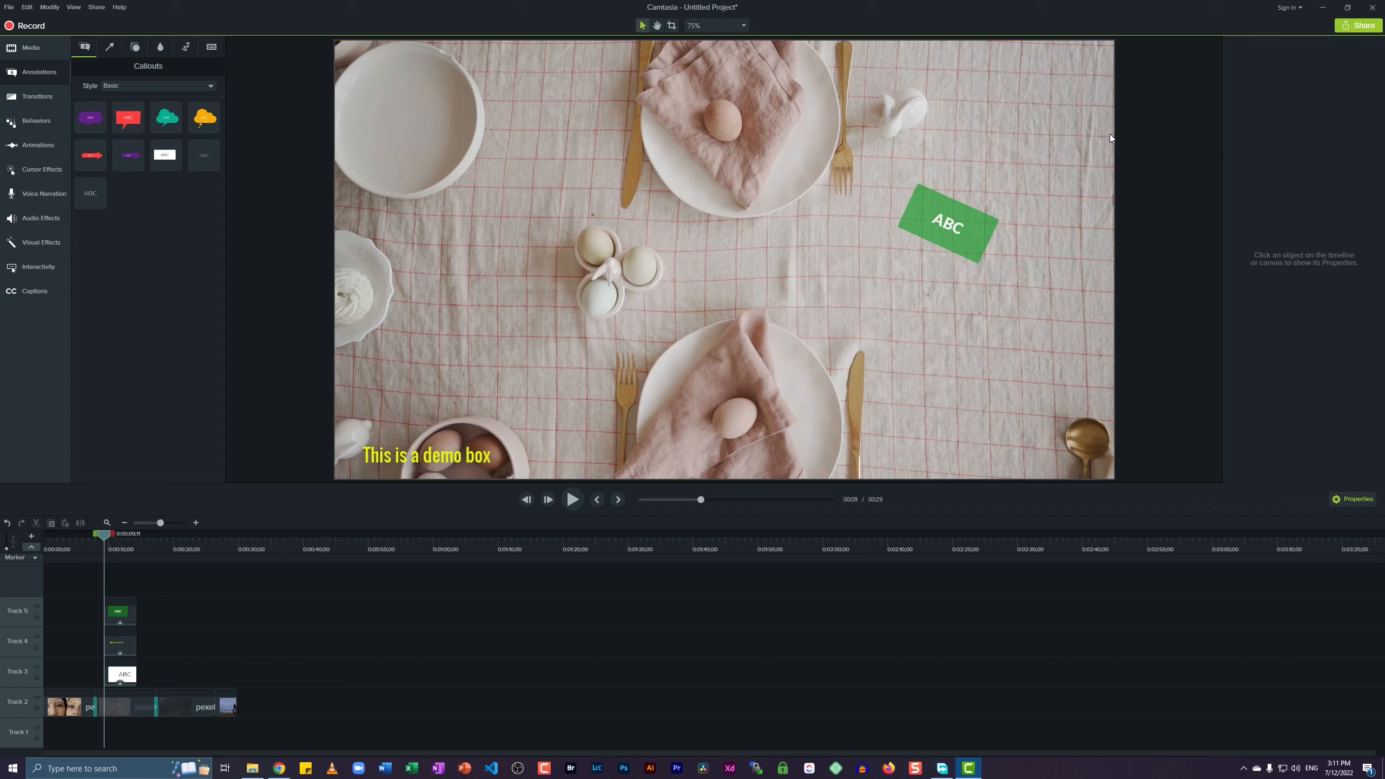
# Start exporting the project to a local file with the MP4 only (up to 1080p) preset.
pyautogui.click(1354, 27)
pyautogui.click(1336, 43)
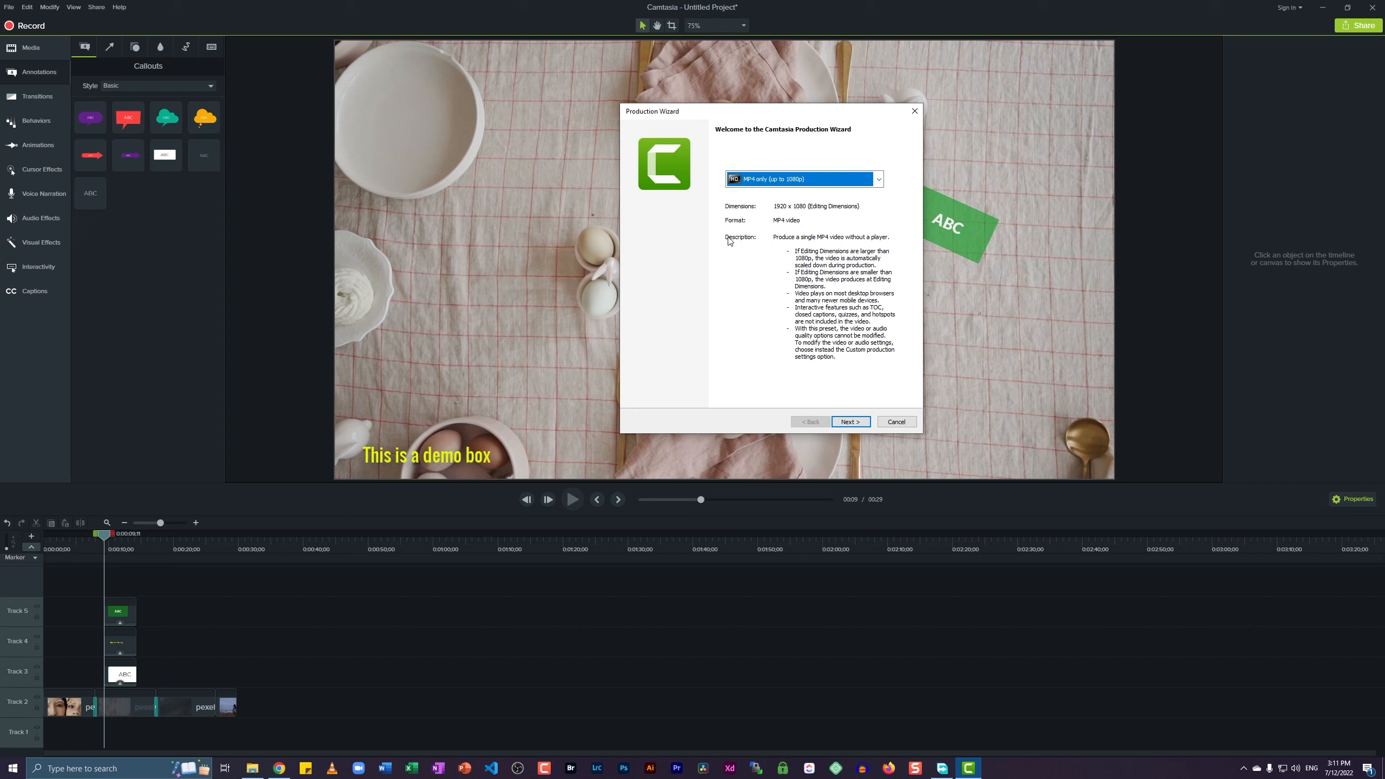
pyautogui.click(795, 184)
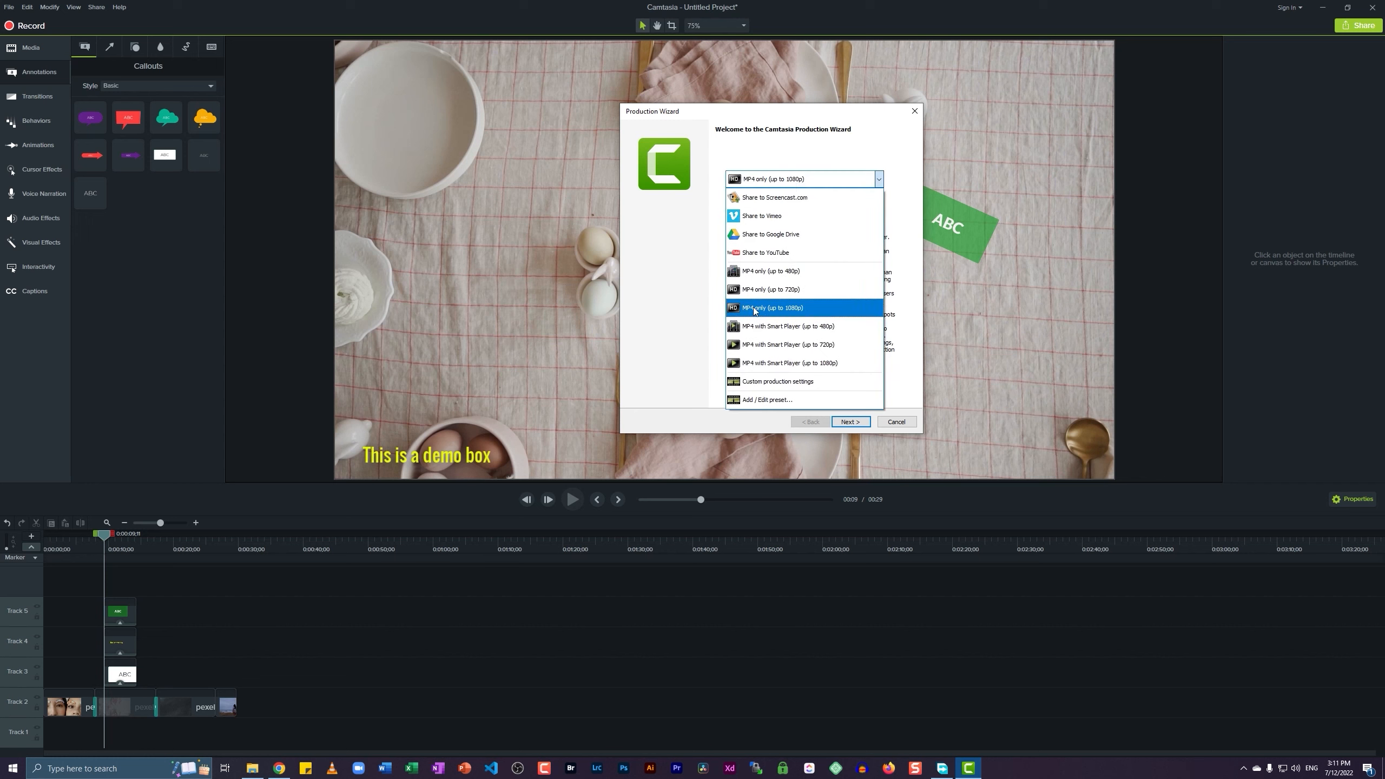
pyautogui.click(810, 316)
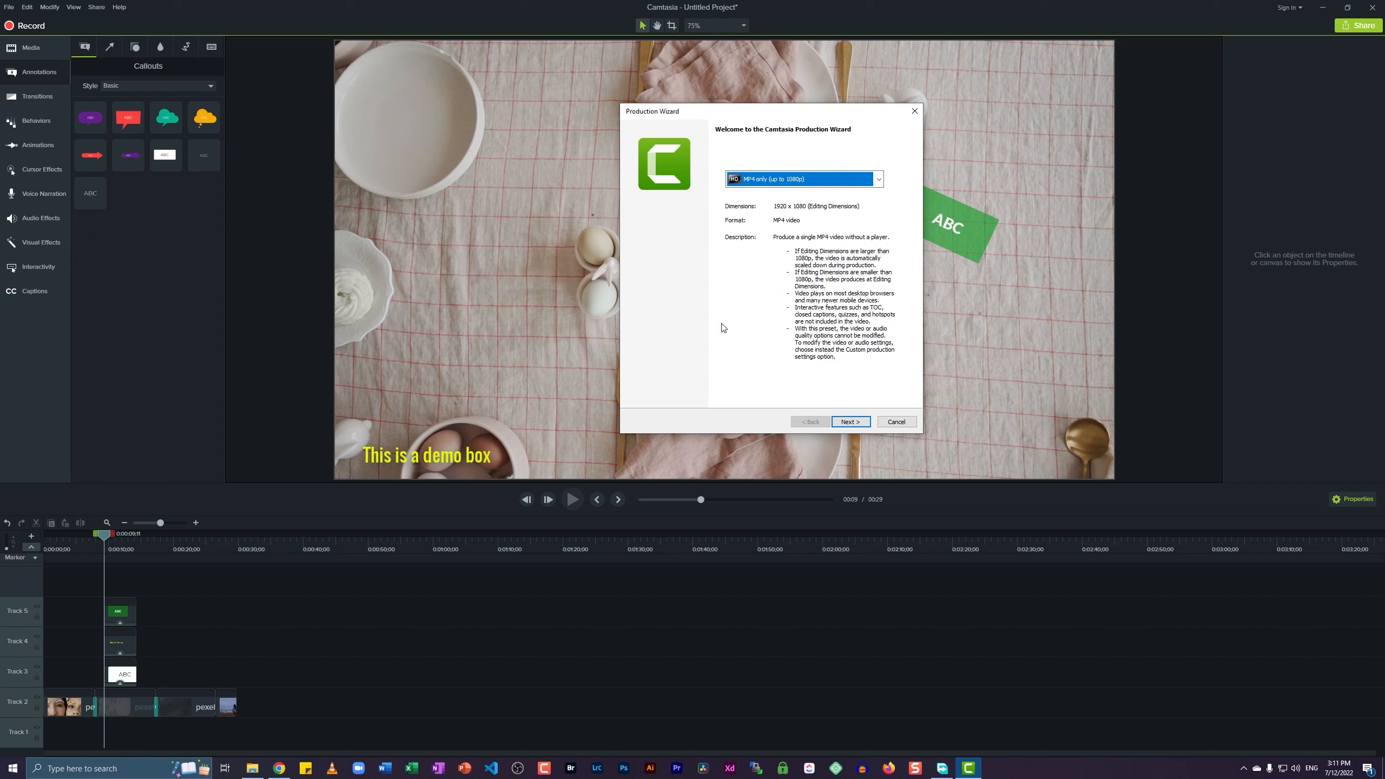
pyautogui.click(851, 422)
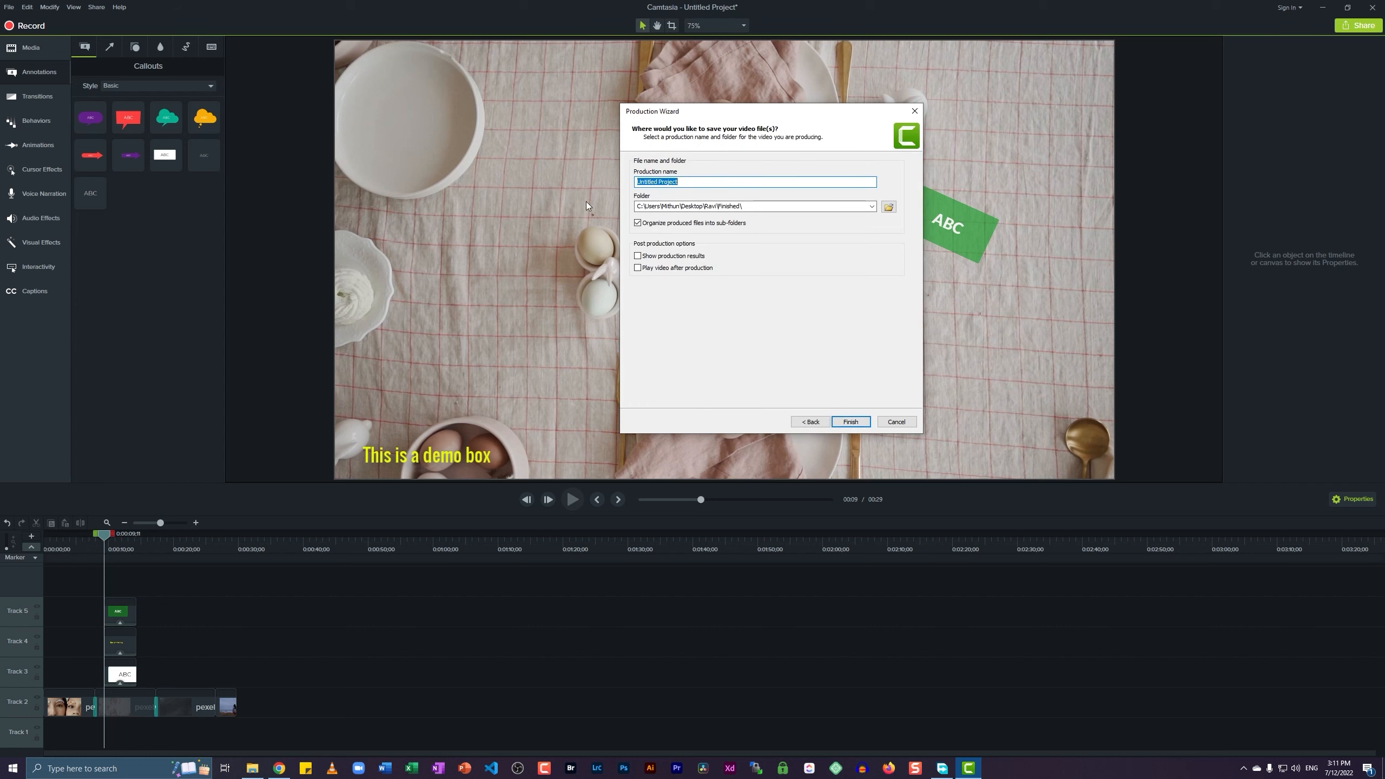
# Turn off organizing produced files into sub-folders and start producing the video as Untitled Project.
pyautogui.click(672, 224)
pyautogui.click(851, 422)
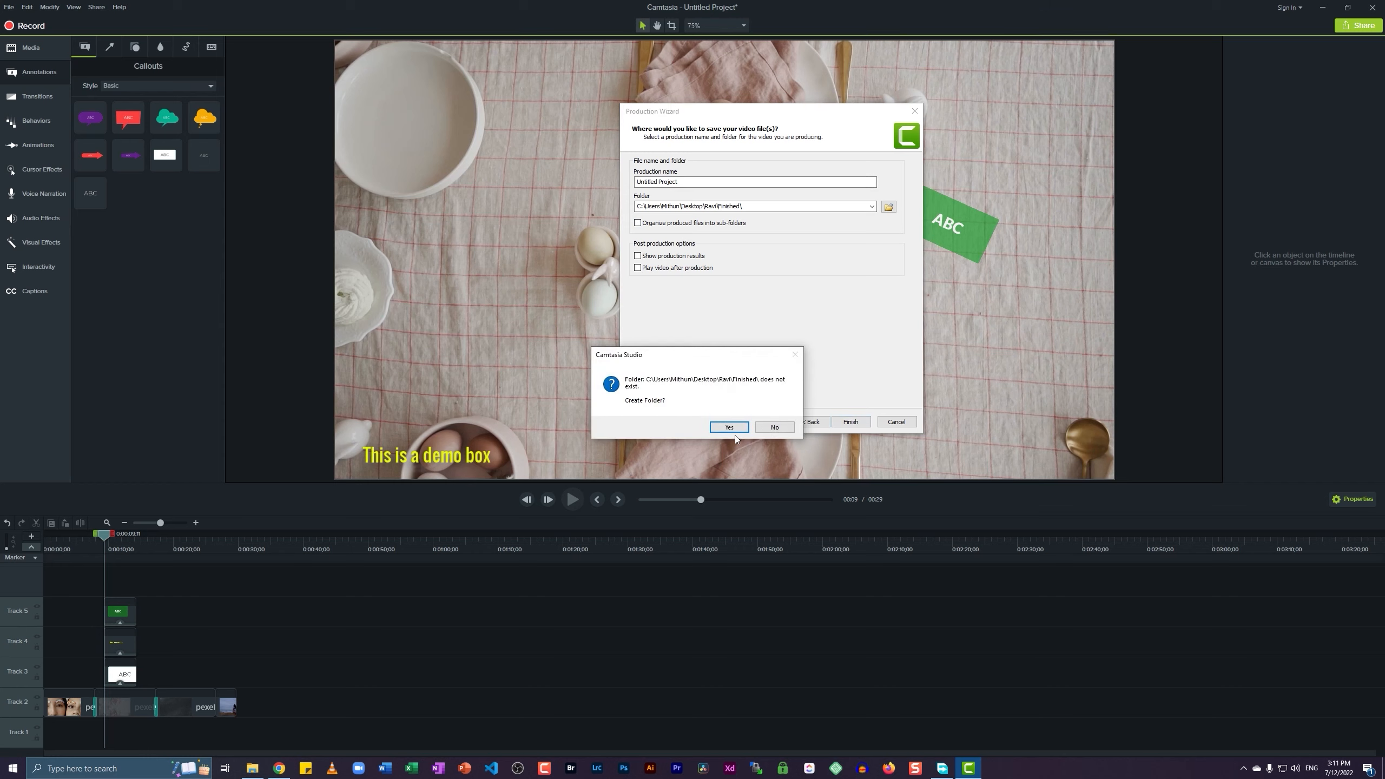